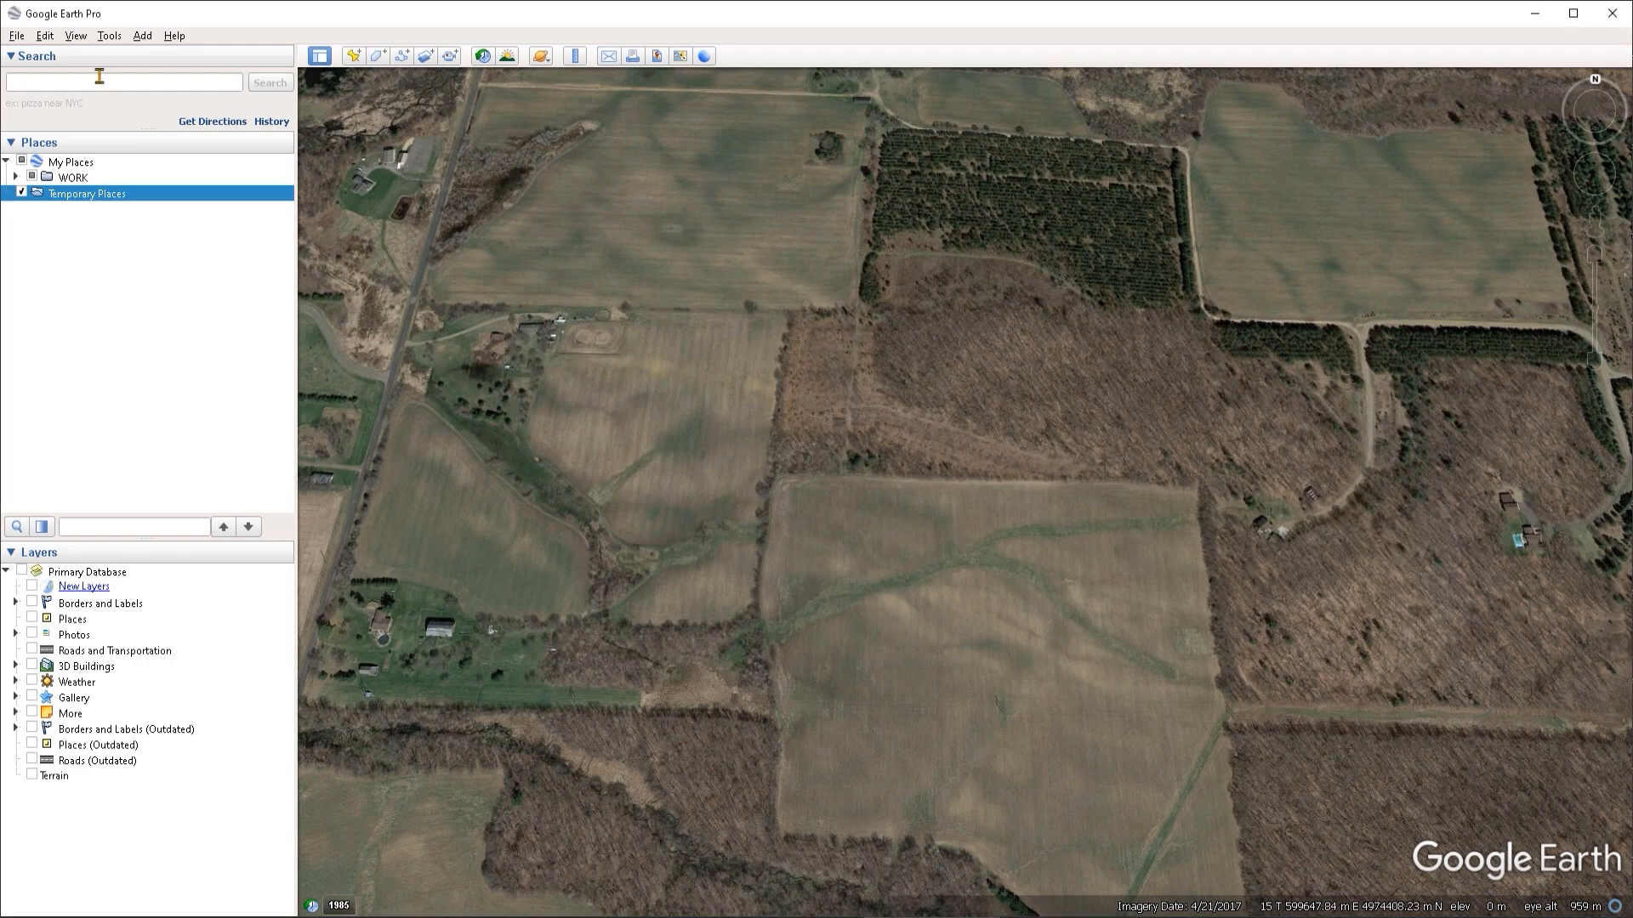
- Open the Regionate tool and choose the KML file DRAWING.kml from Desktop > Files as the input file
left_click(108, 36)
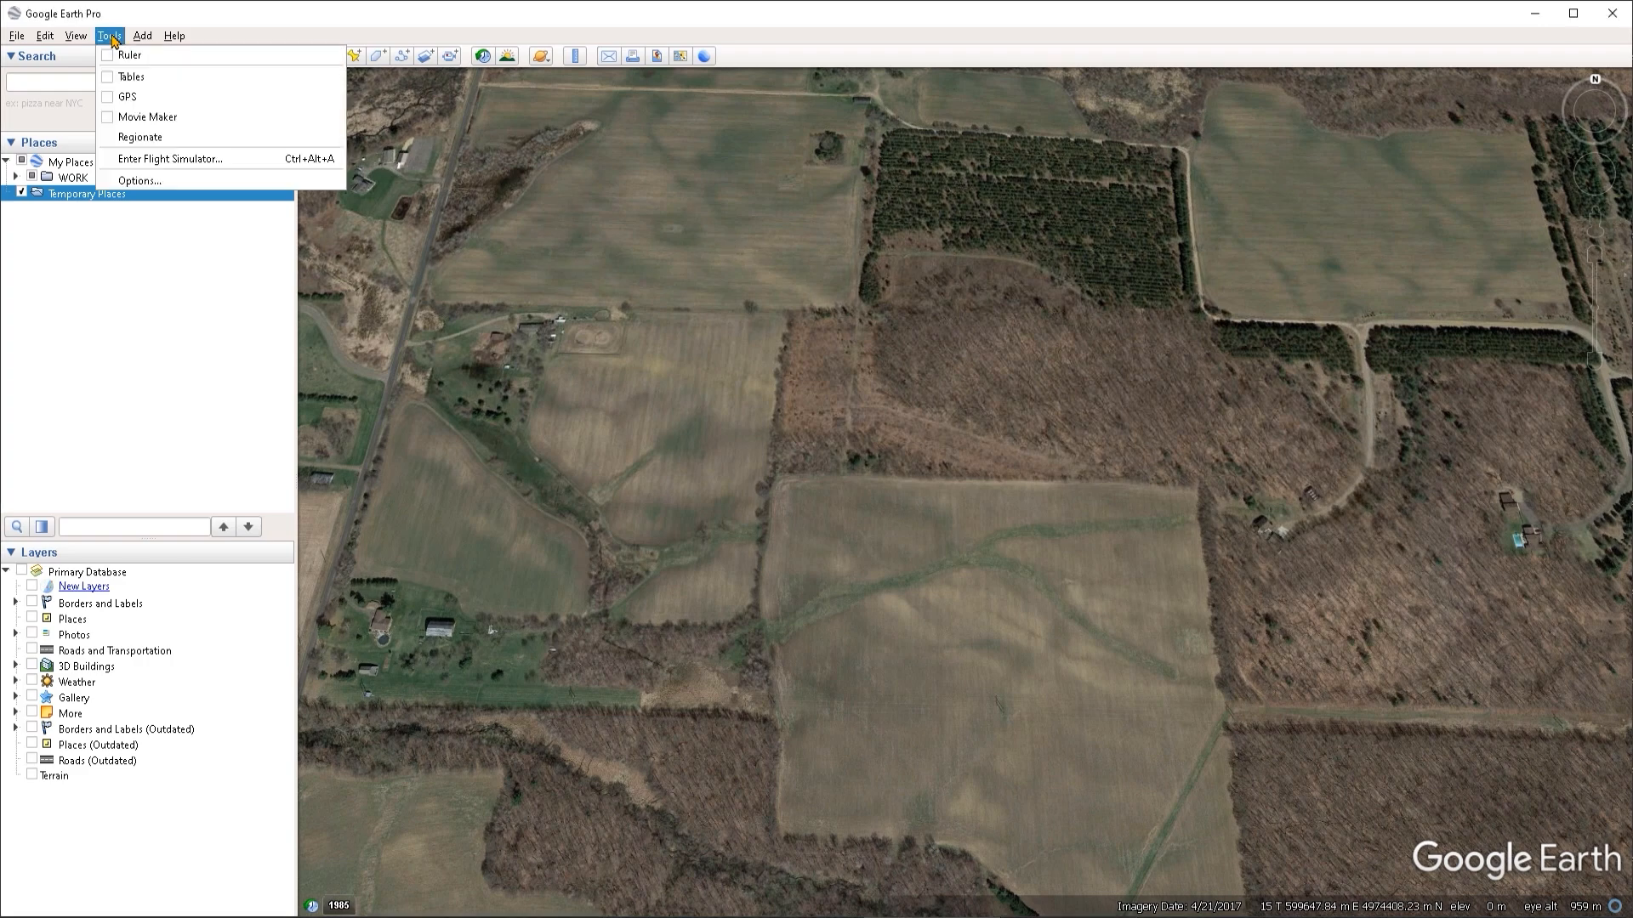
left_click(145, 139)
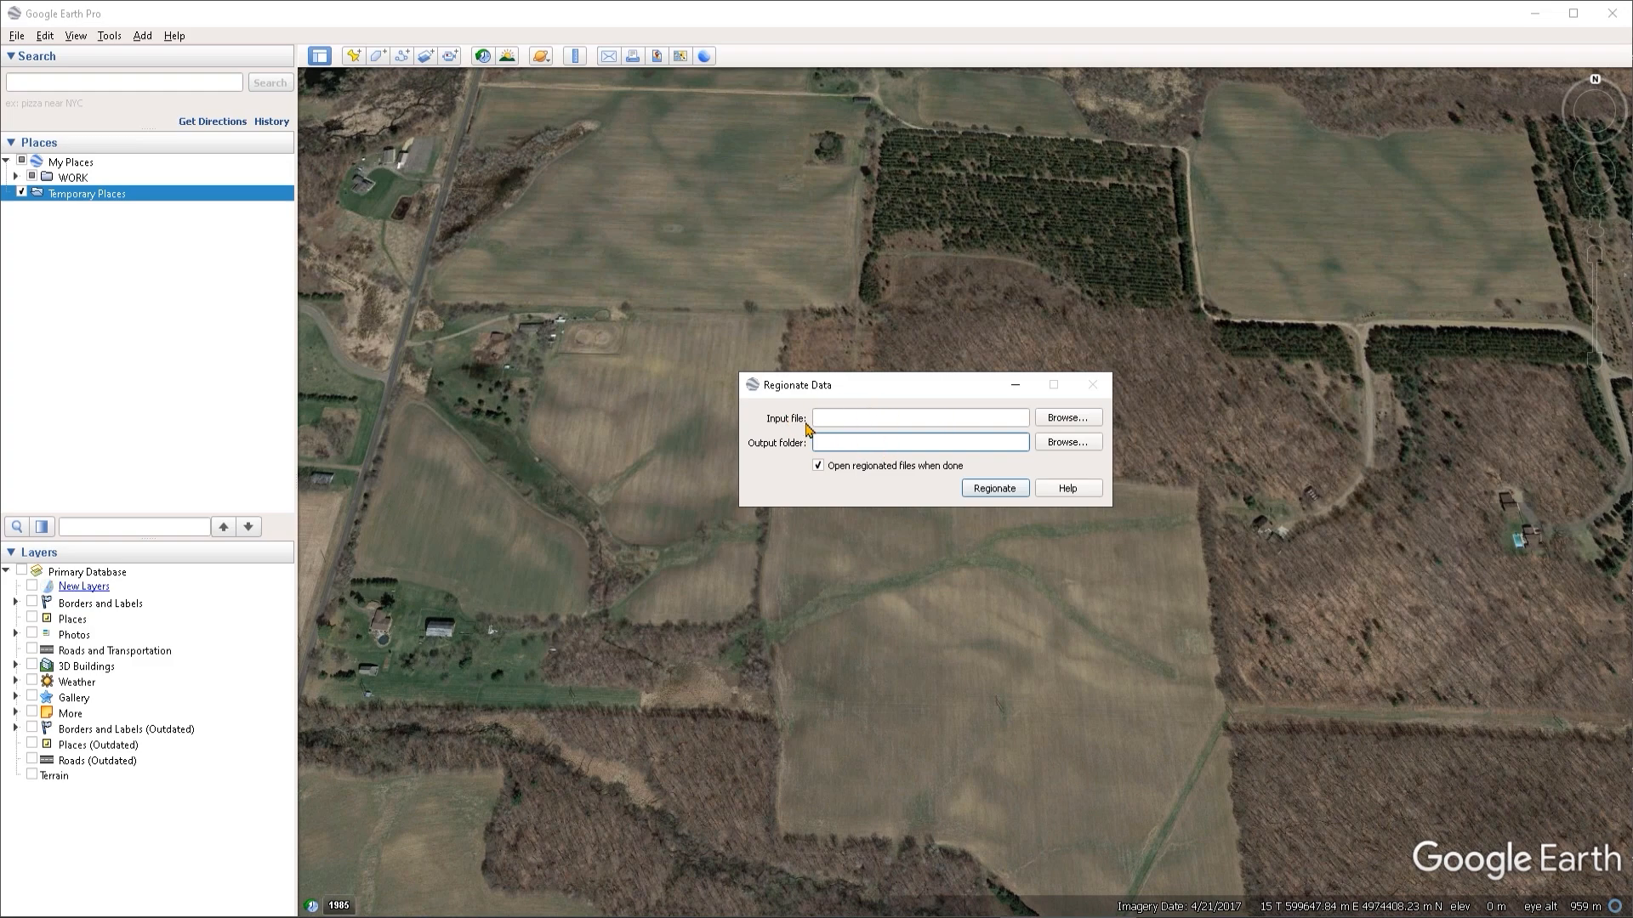
left_click(1066, 421)
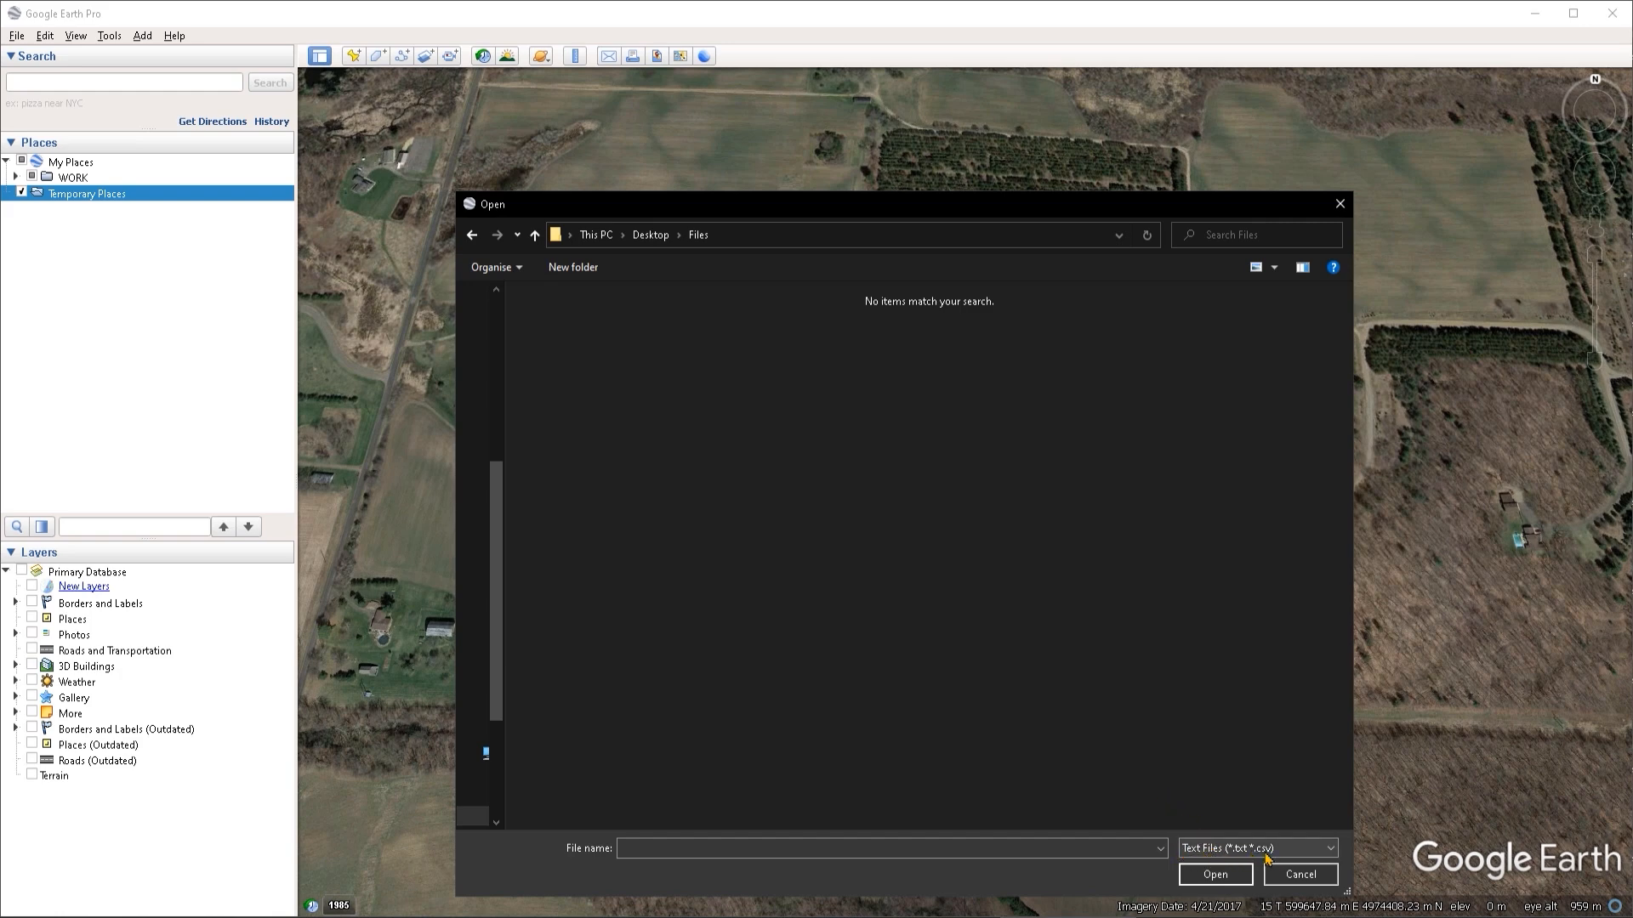
left_click(1222, 851)
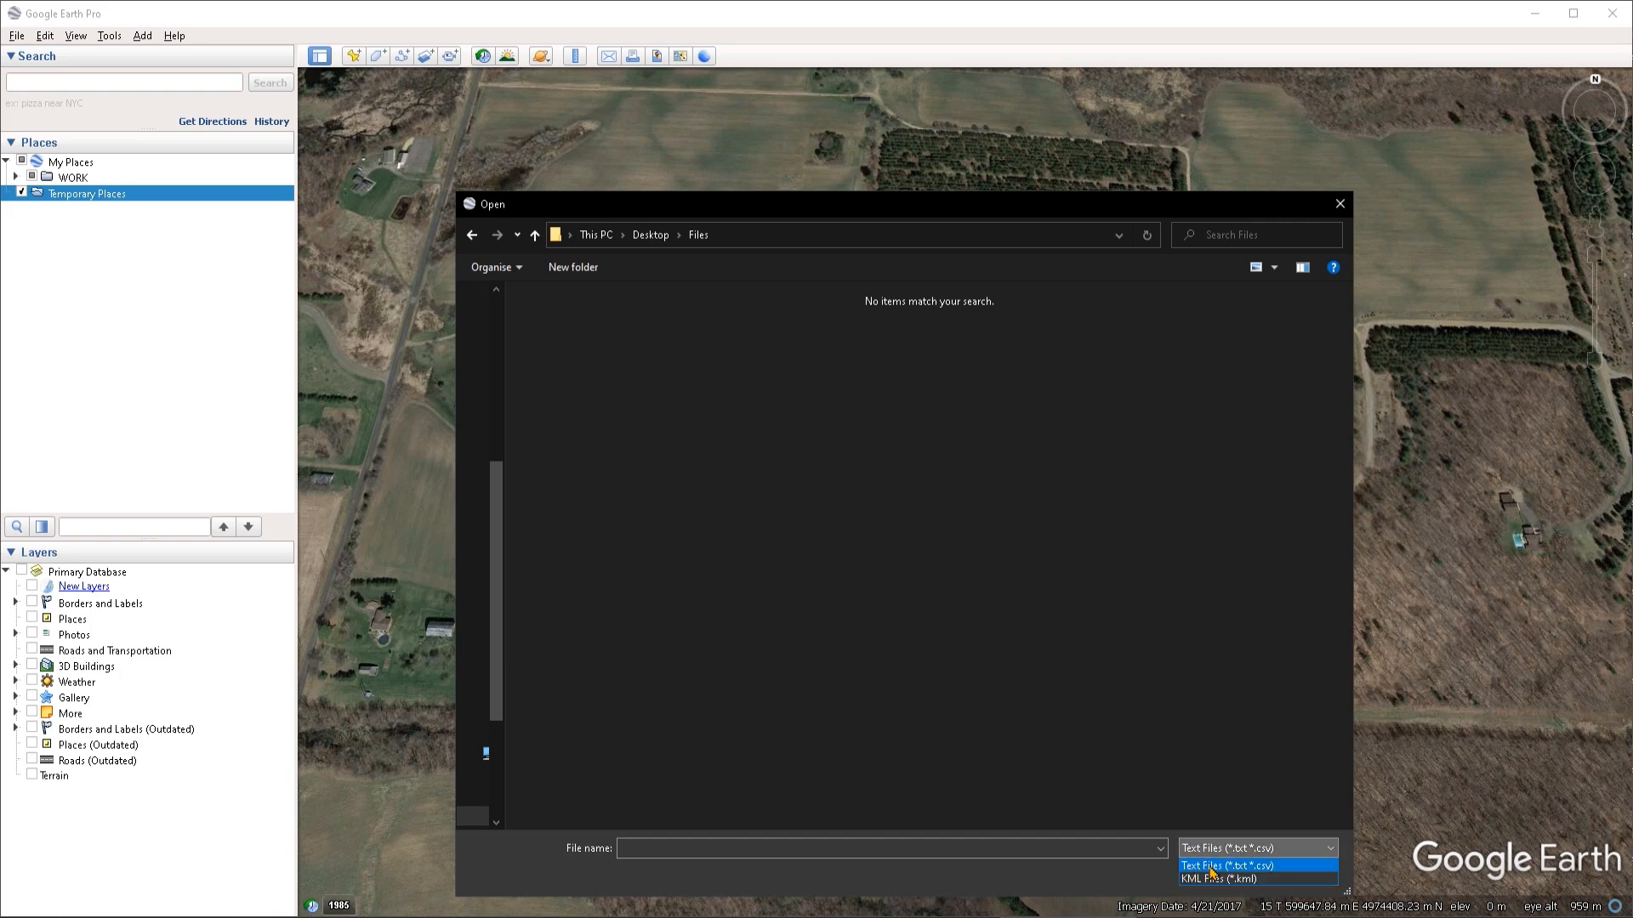
left_click(1208, 880)
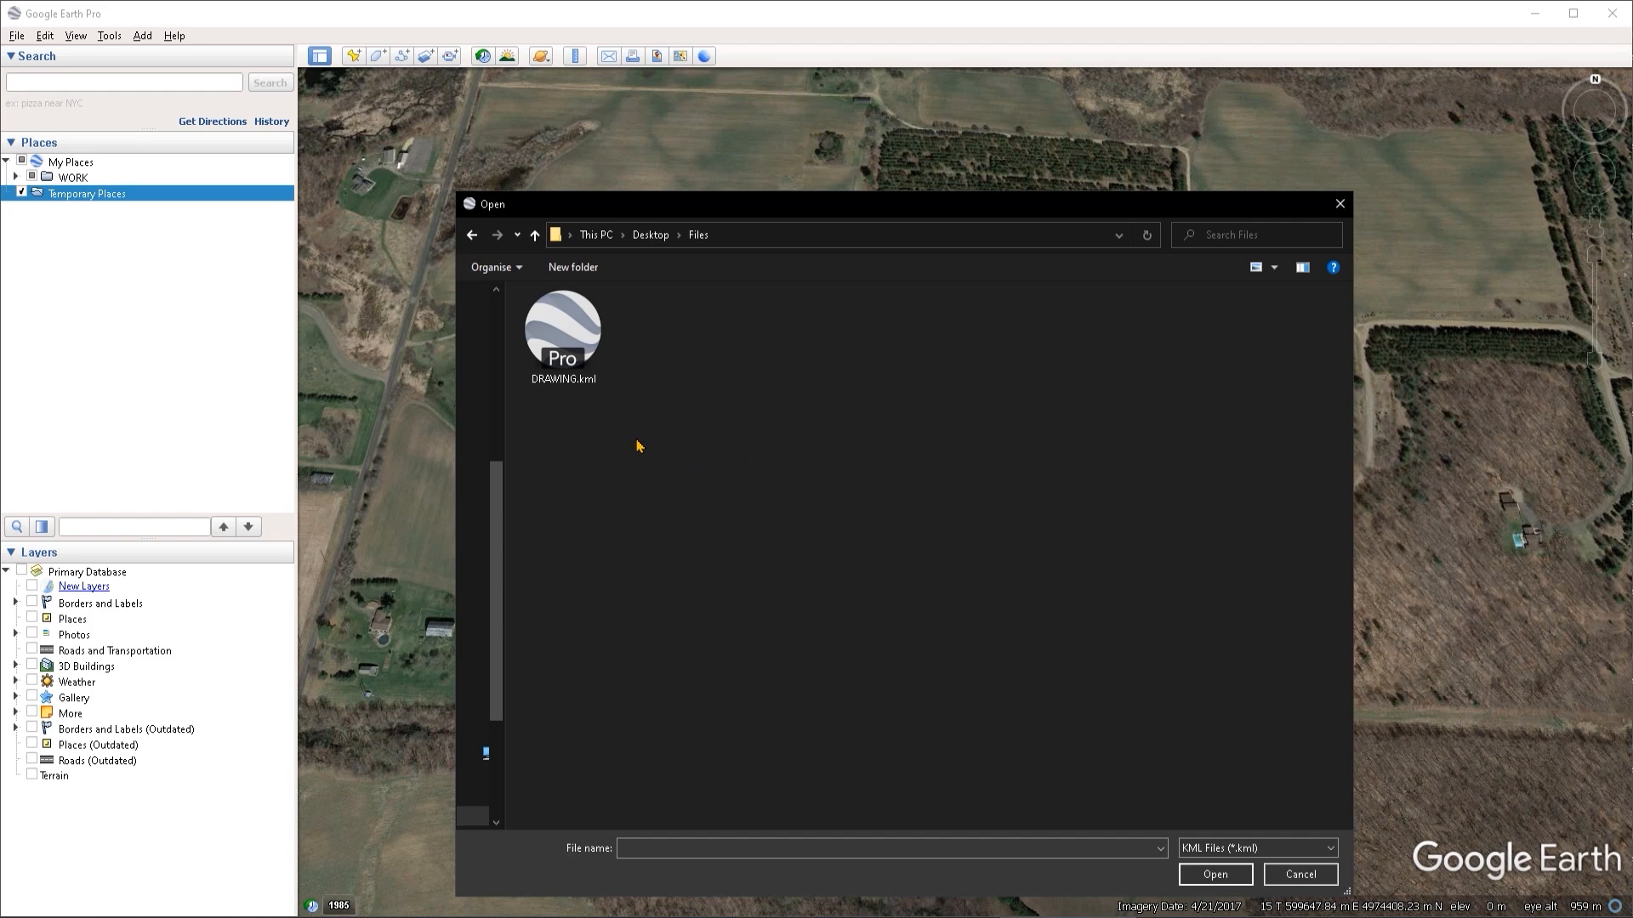
left_click(571, 355)
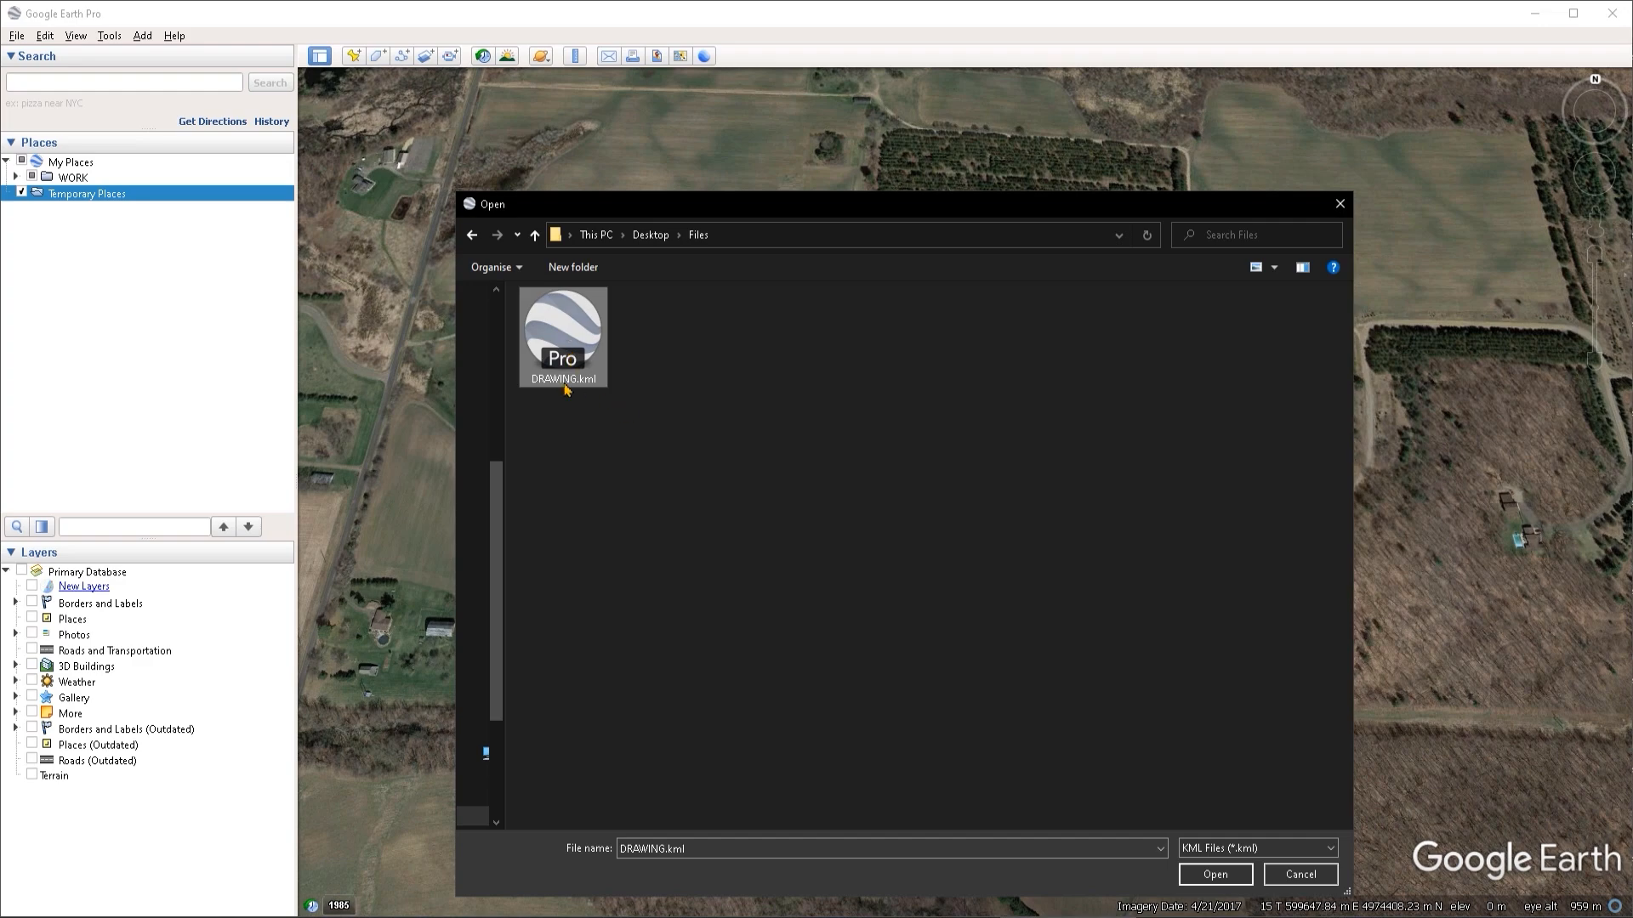
left_click(1216, 876)
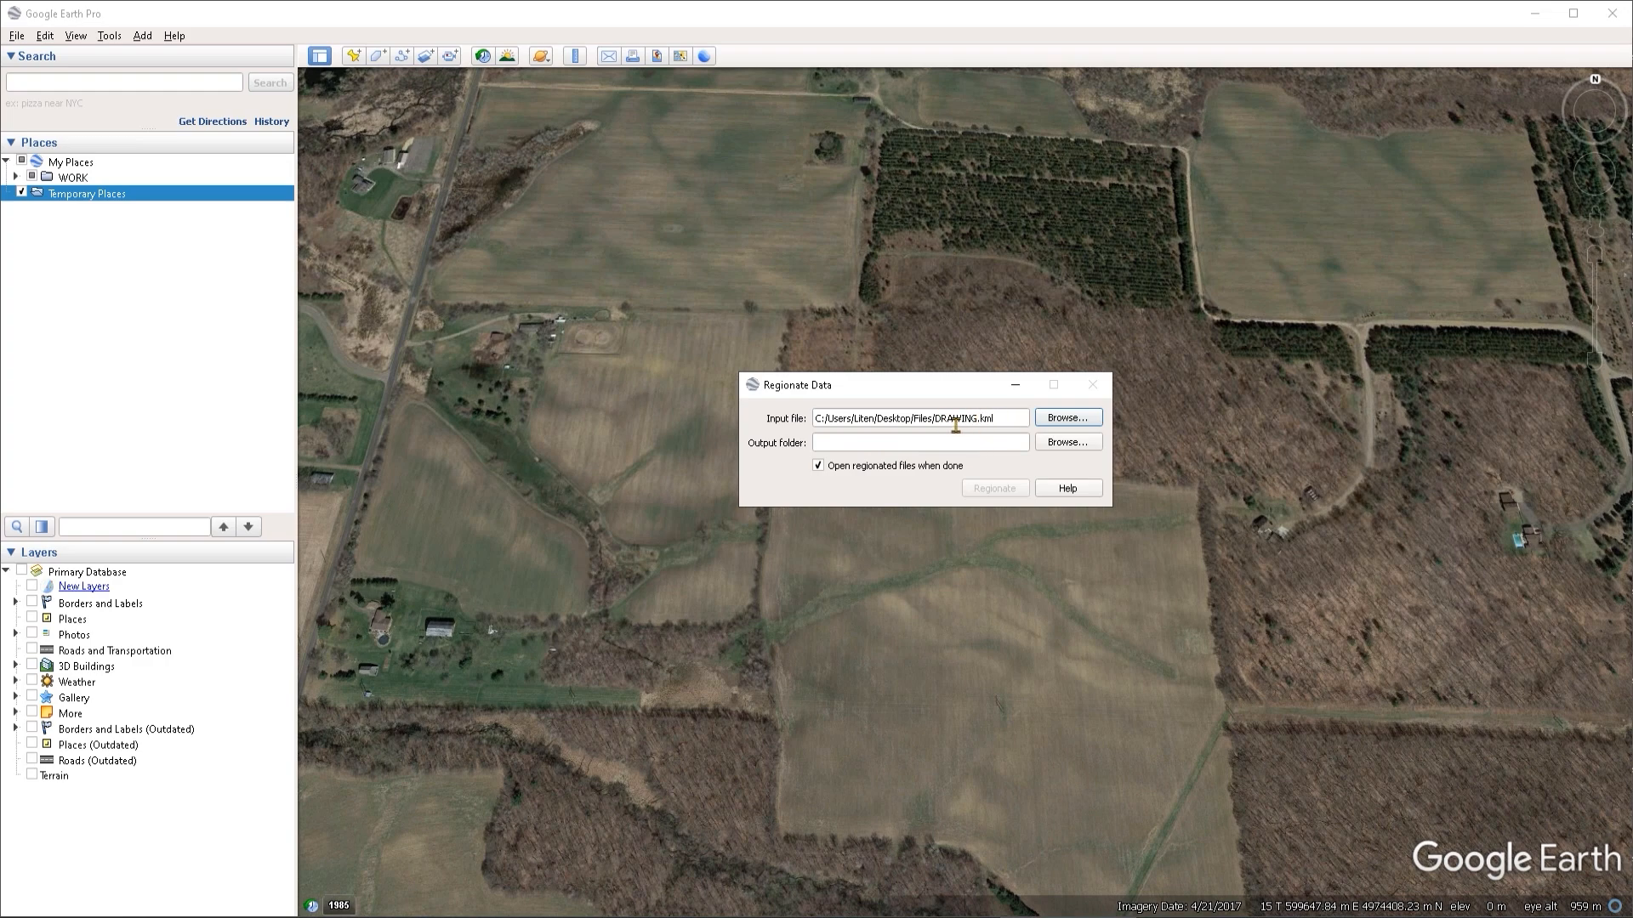
- Set the output folder to Desktop > Files and regionate the data, with the regionated files opened when done
left_click(1063, 449)
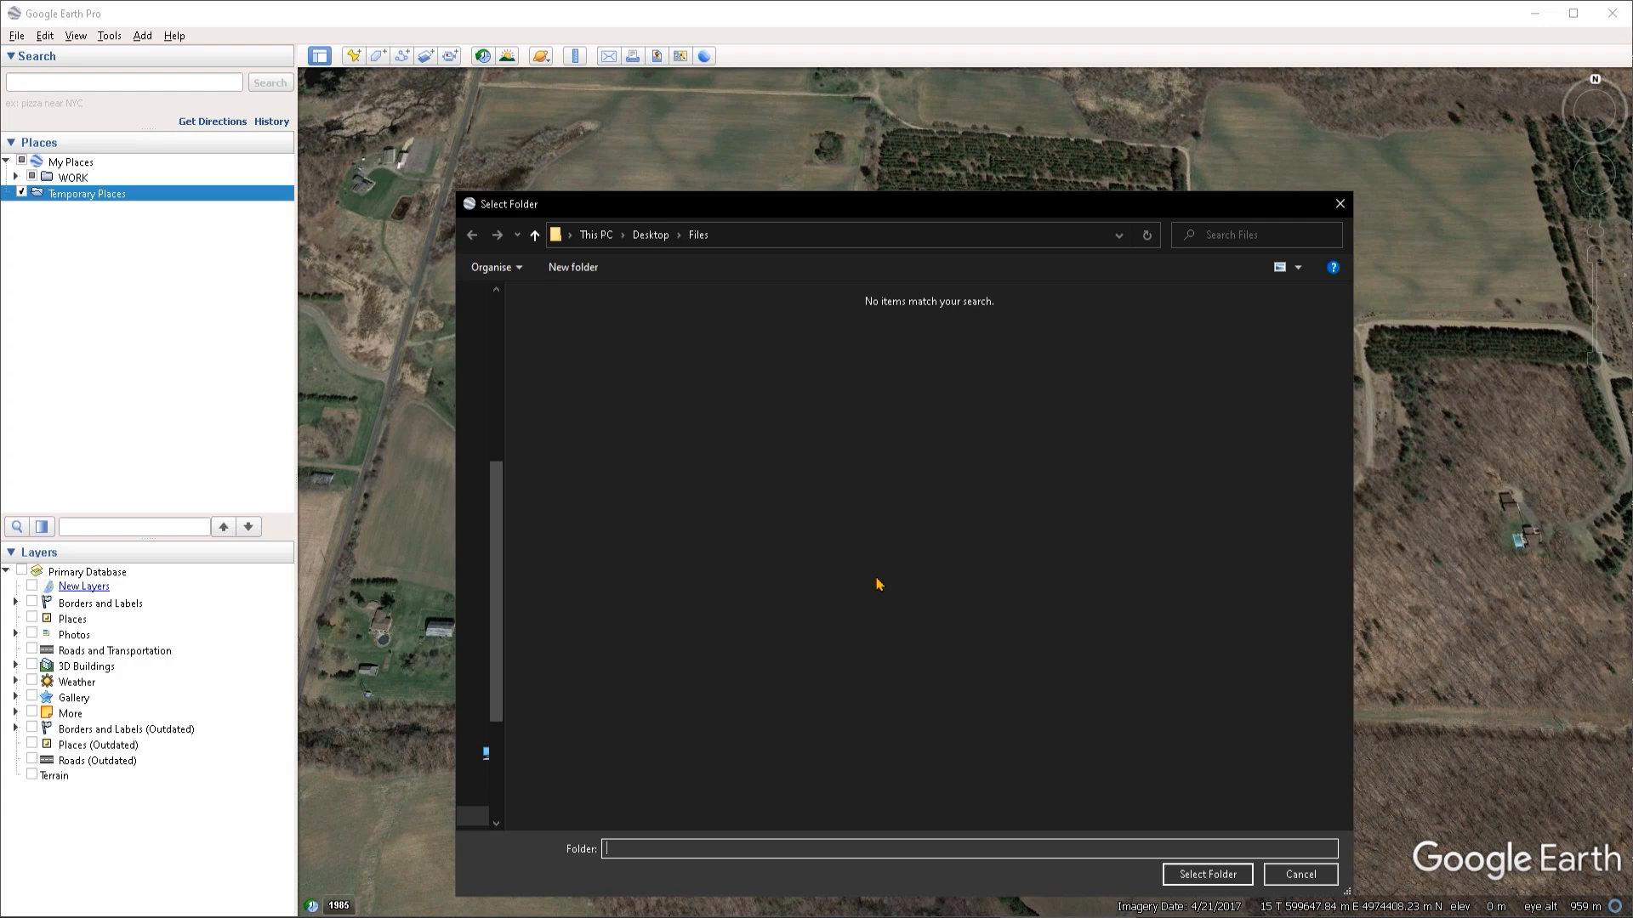
left_click(1211, 881)
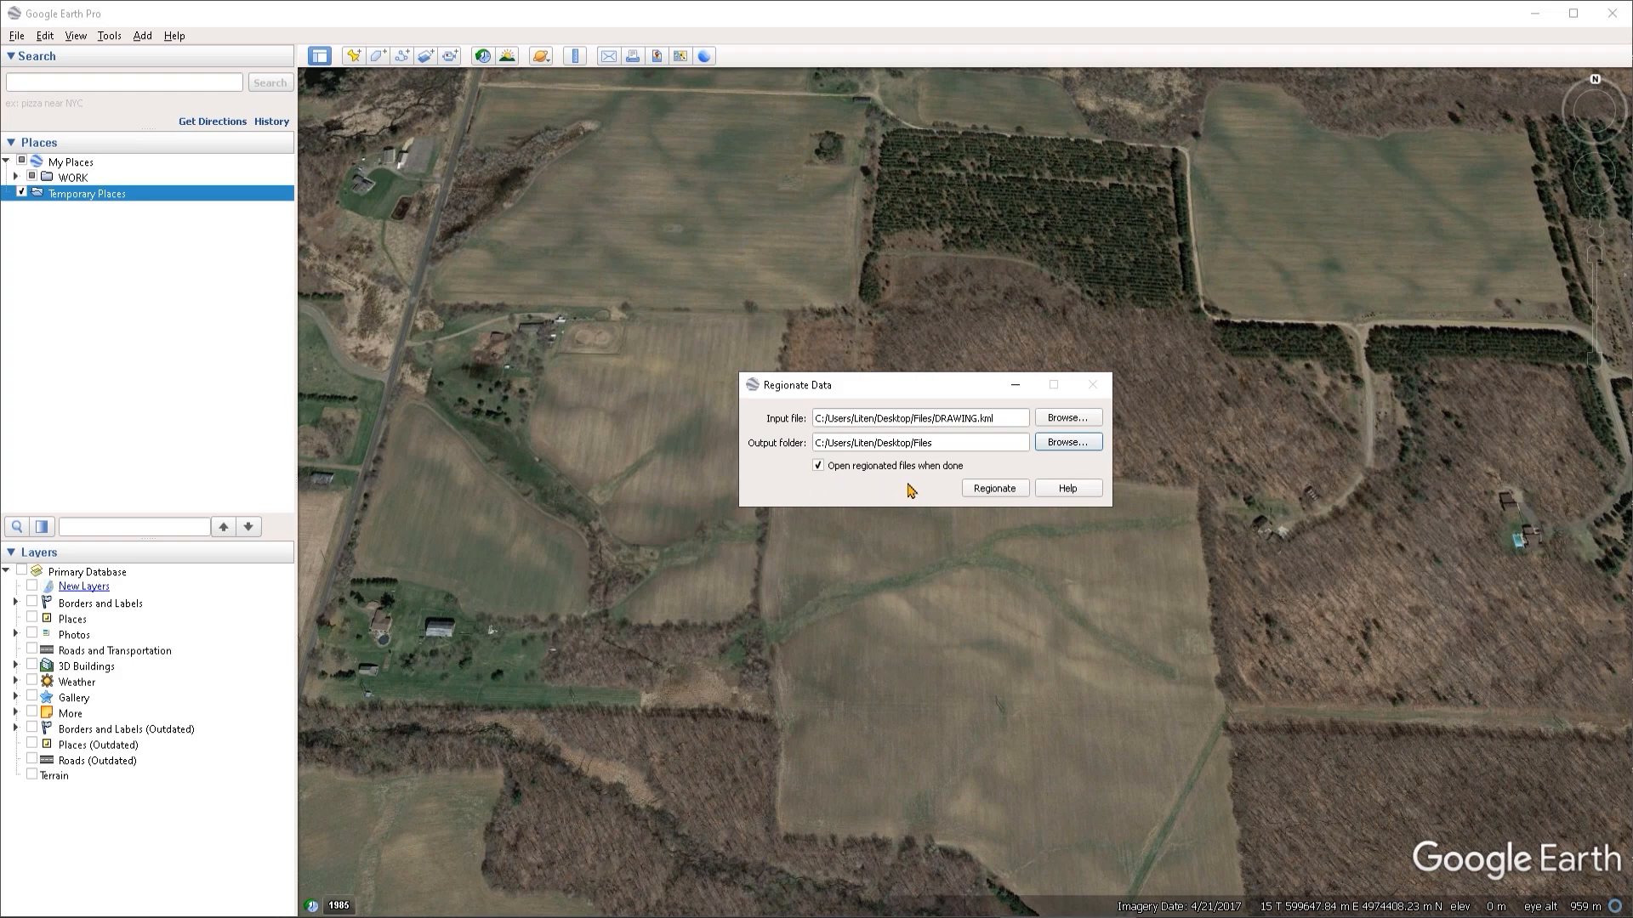
left_click(818, 467)
left_click(1007, 491)
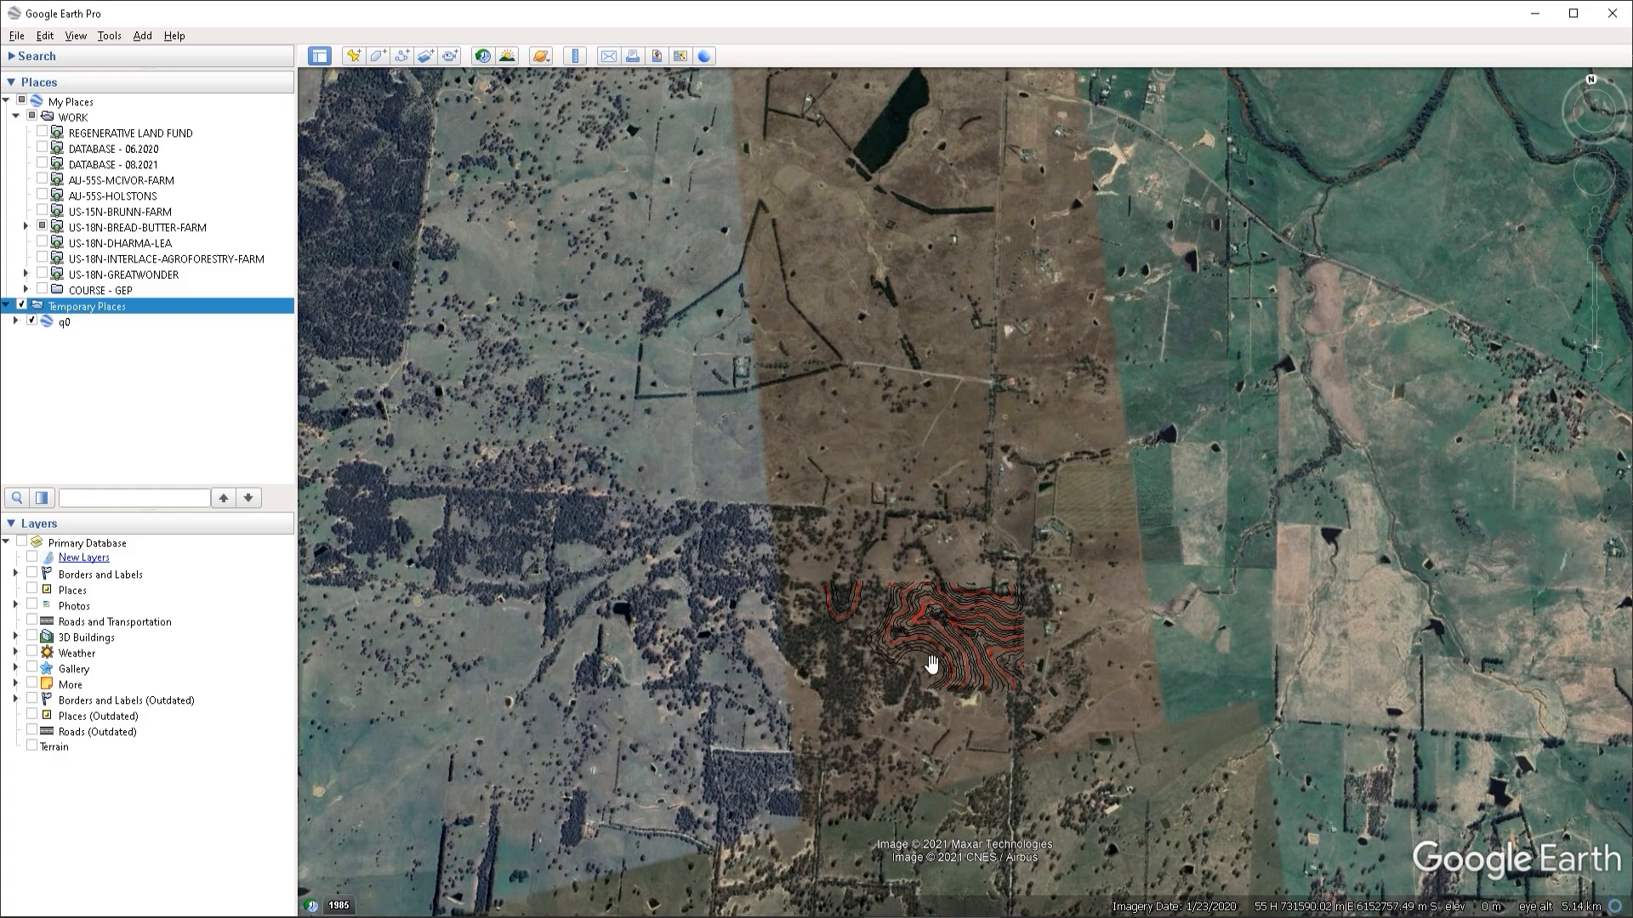
- Inspect the regionated drawing on the map from far out to close up, checking how its detail loads
left_click_drag(932, 663, 924, 529)
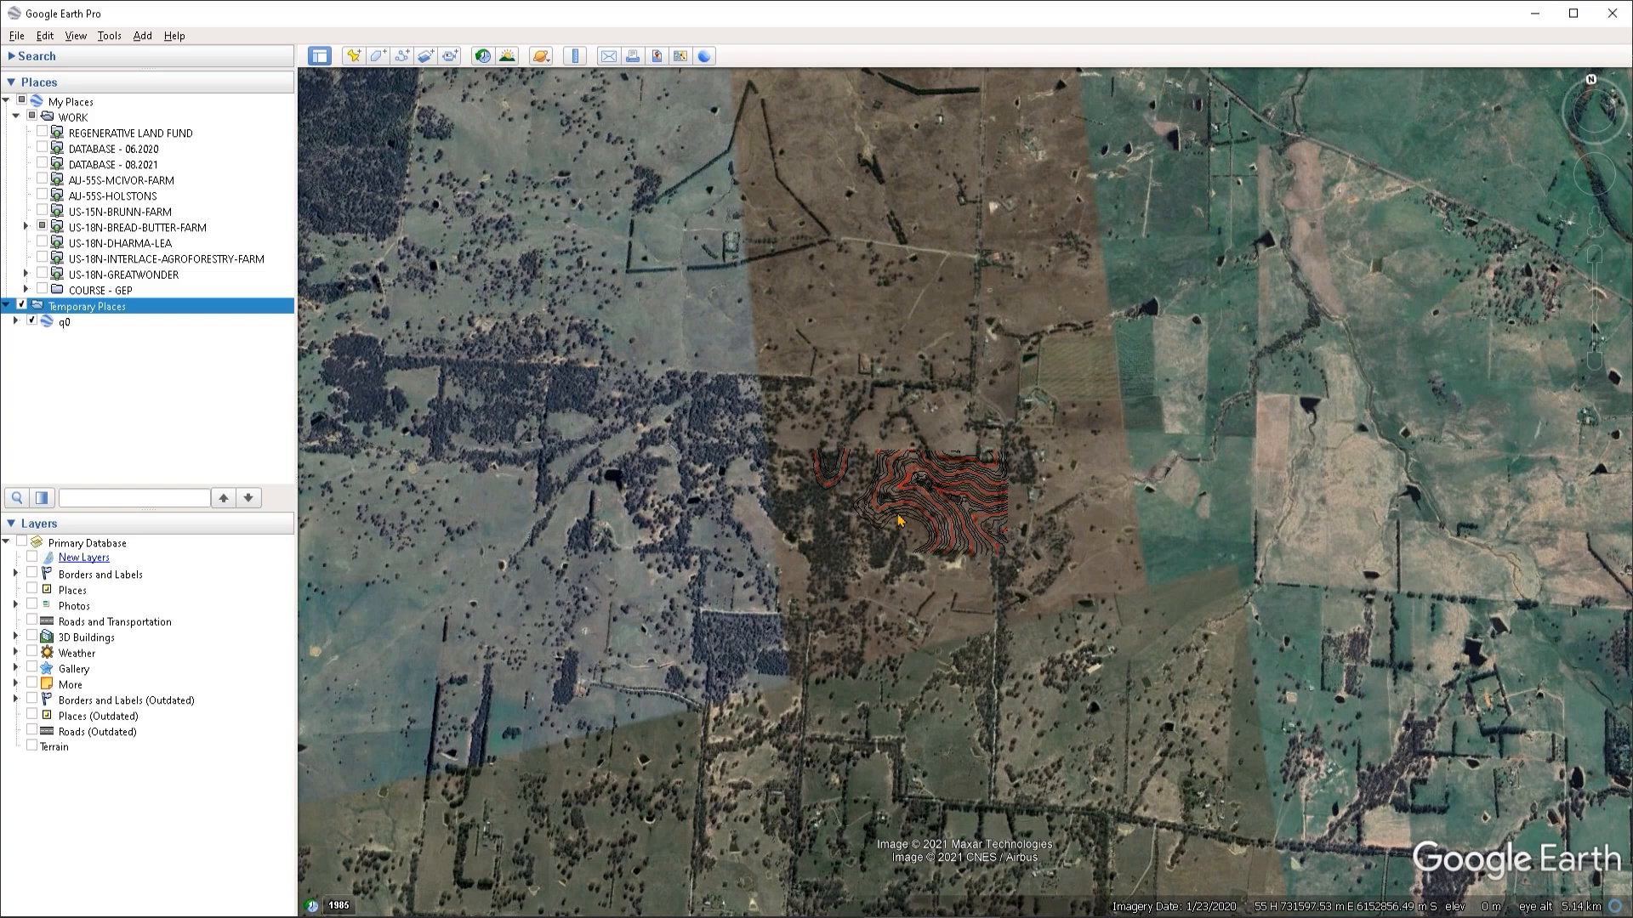
scroll(918, 484, "up", 3)
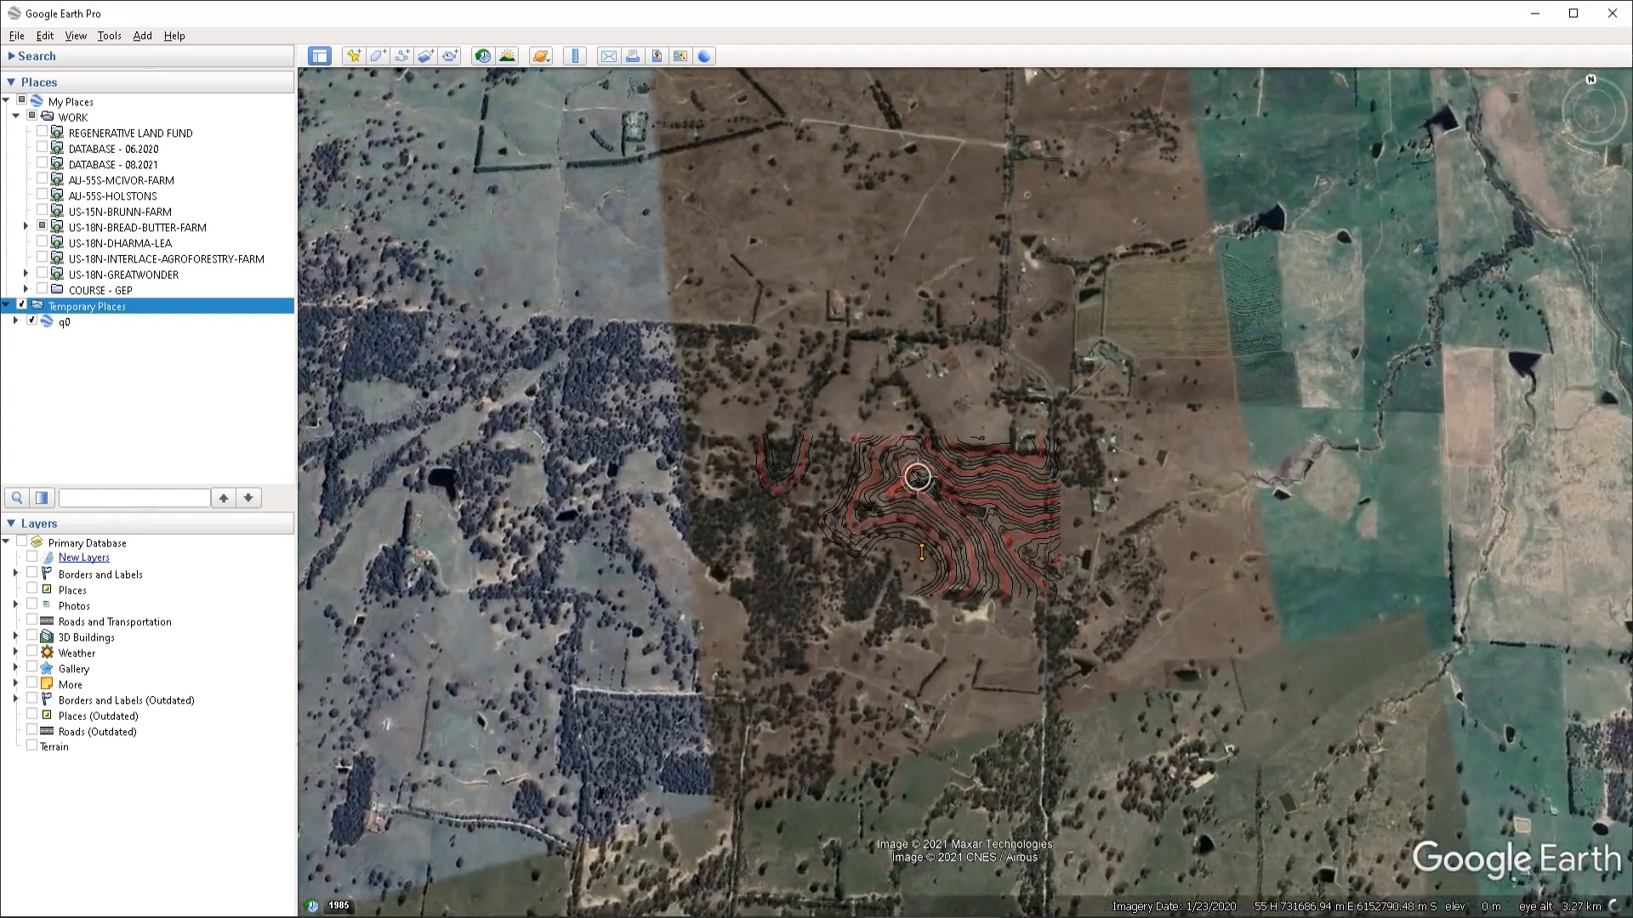
scroll(901, 485, "up", 2)
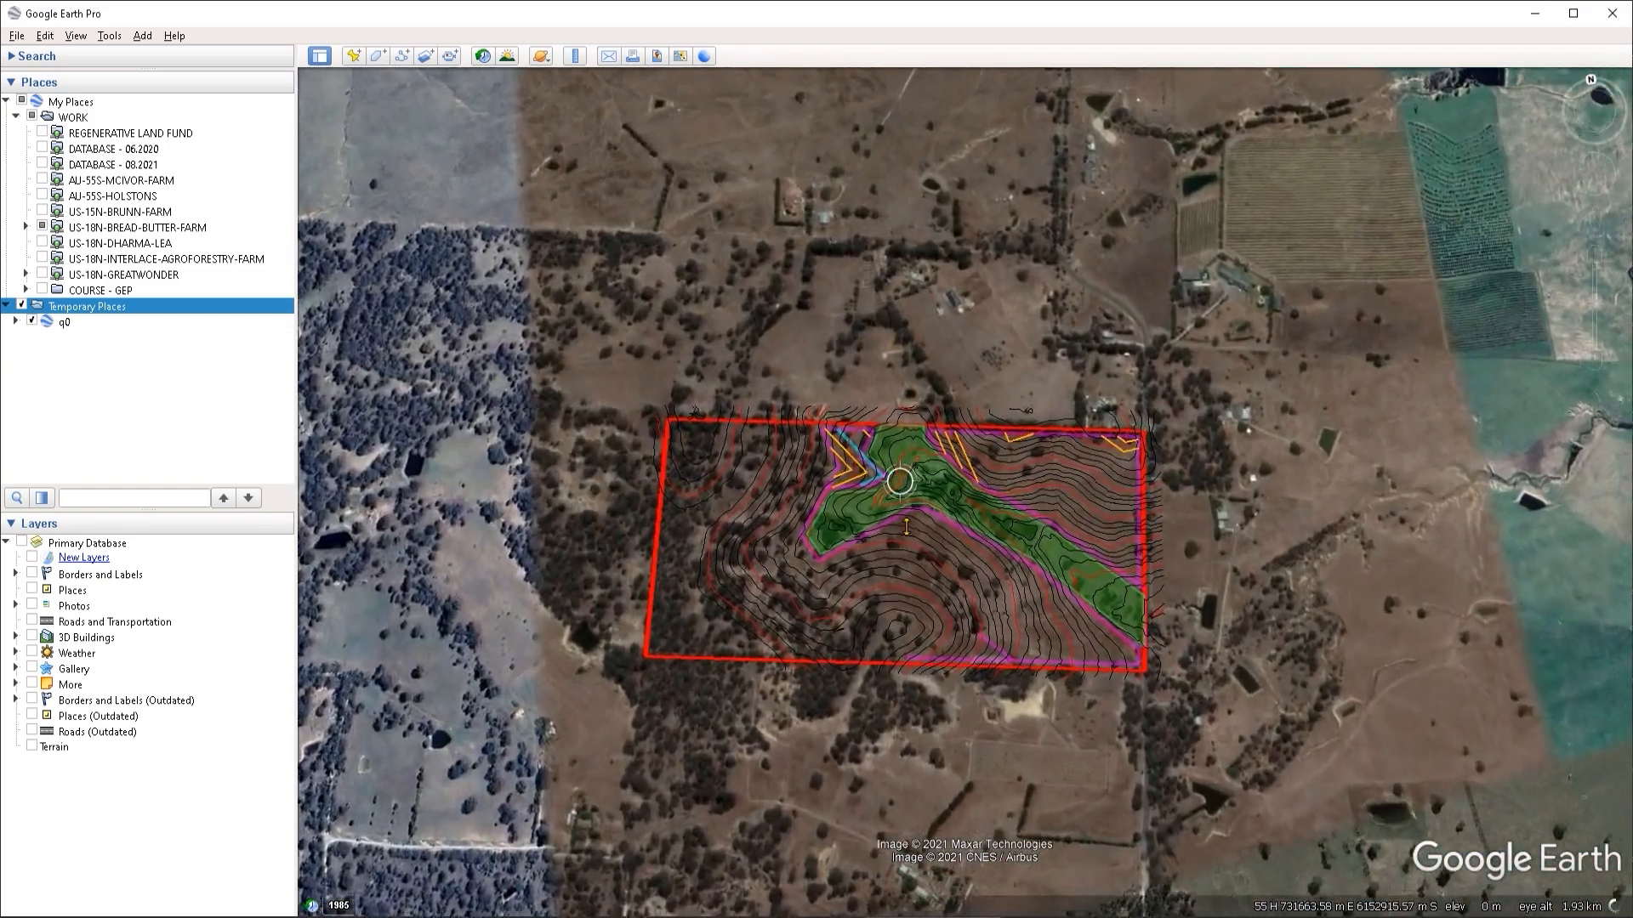
scroll(942, 595, "up", 2)
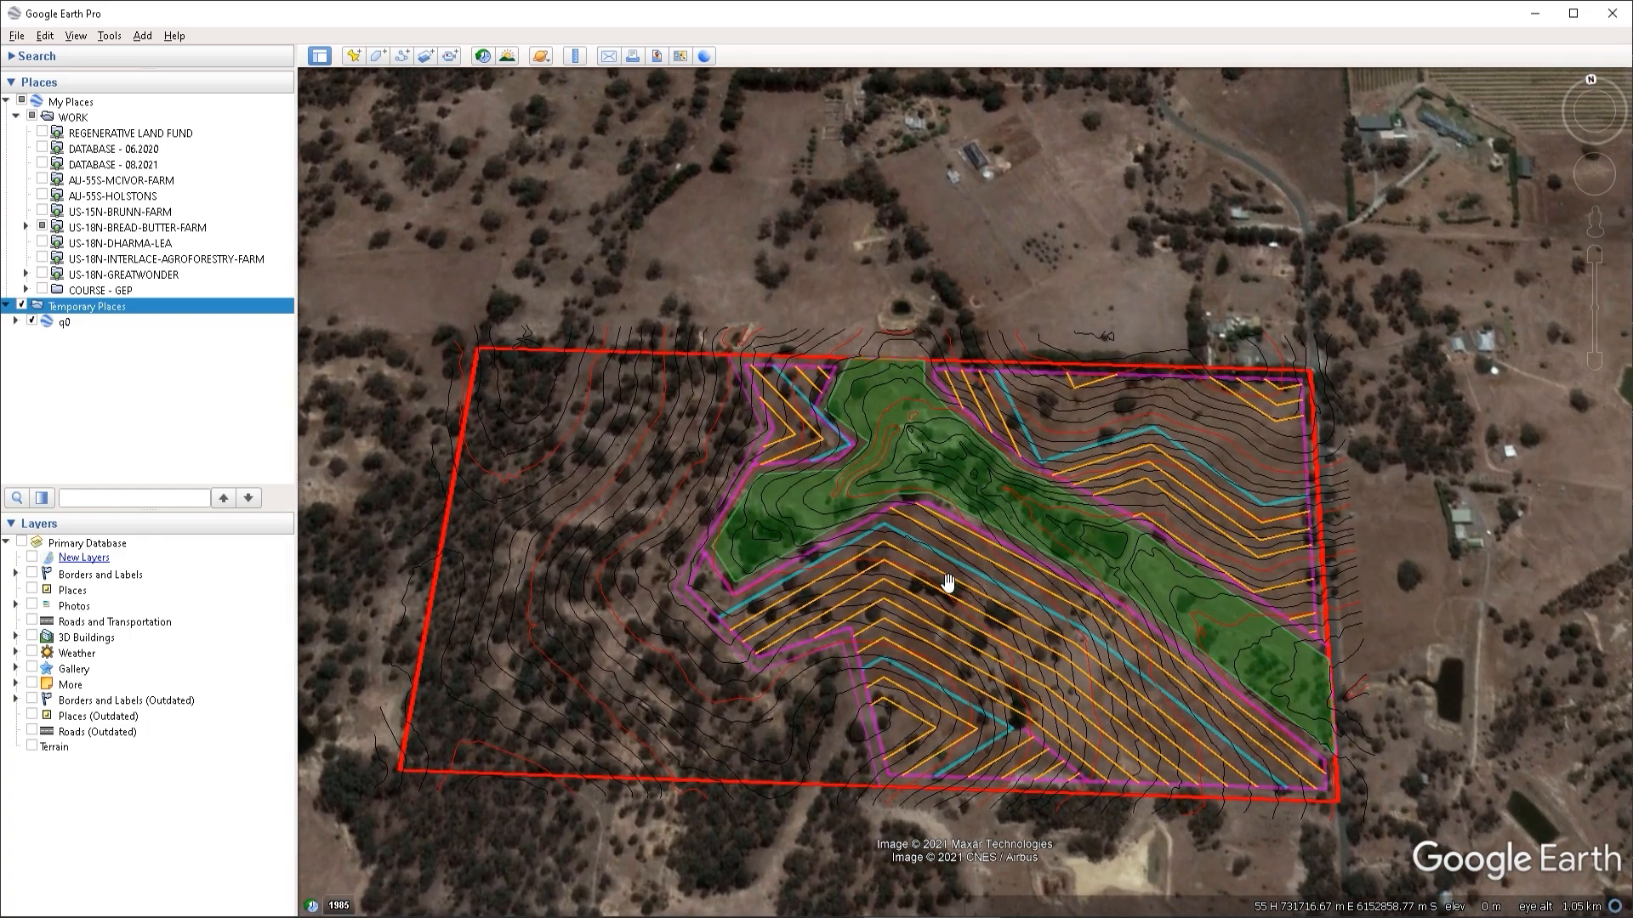
scroll(1076, 449, "up", 1)
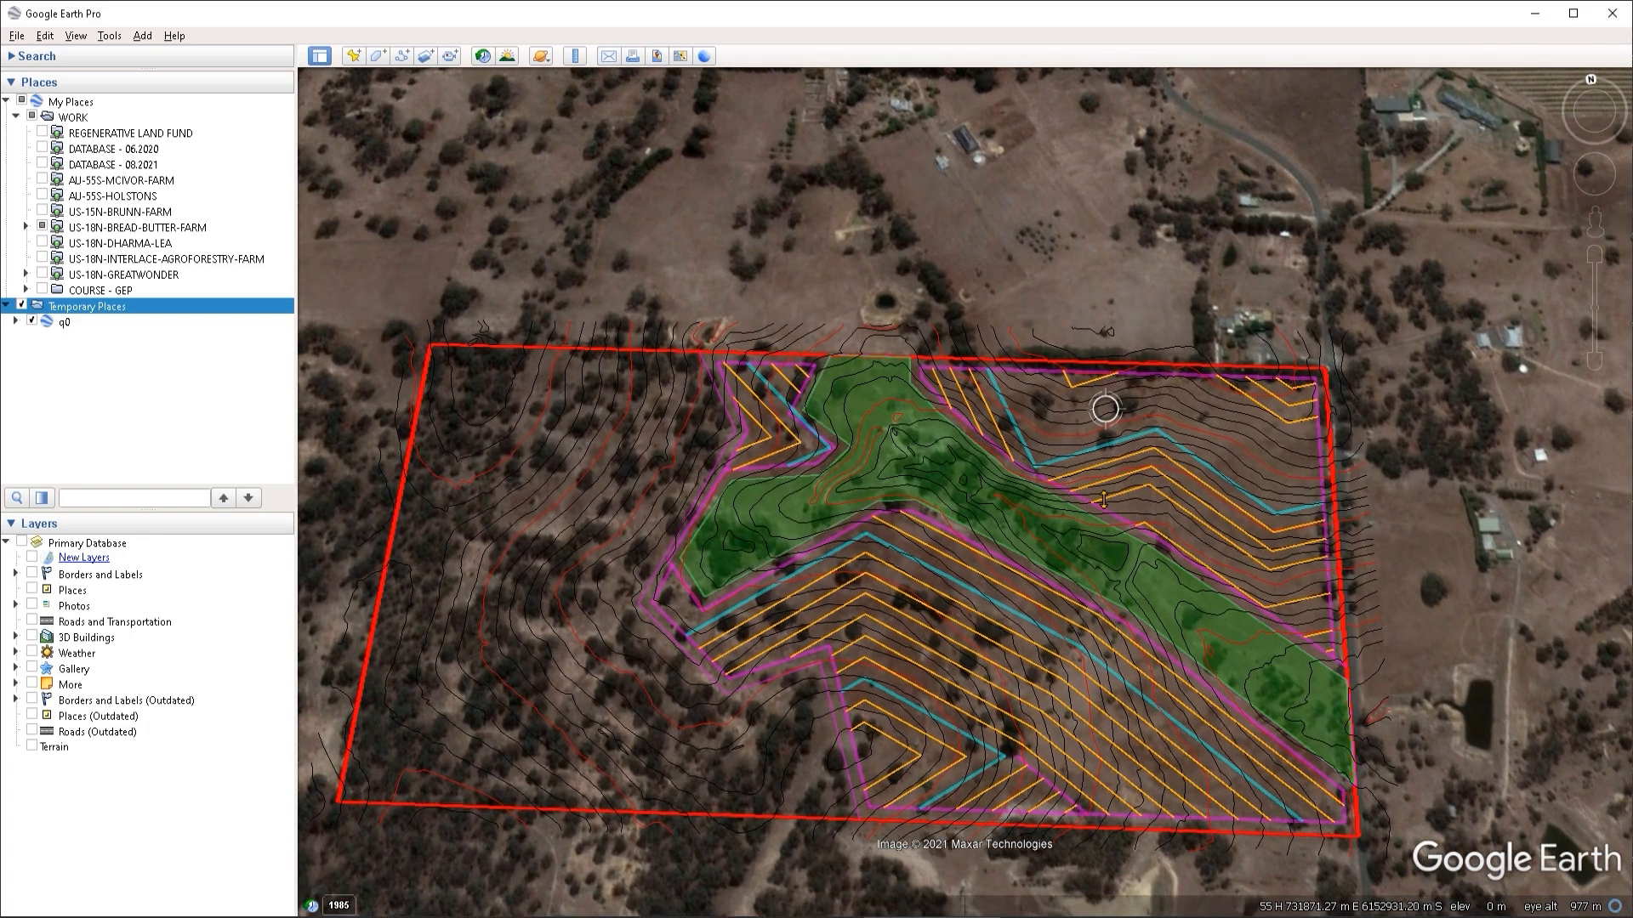
- Switch to File Explorer and examine the generated files in New folder, comparing DRAWING.kml with the numbered KML files 2 to 19
key("alt+Tab")
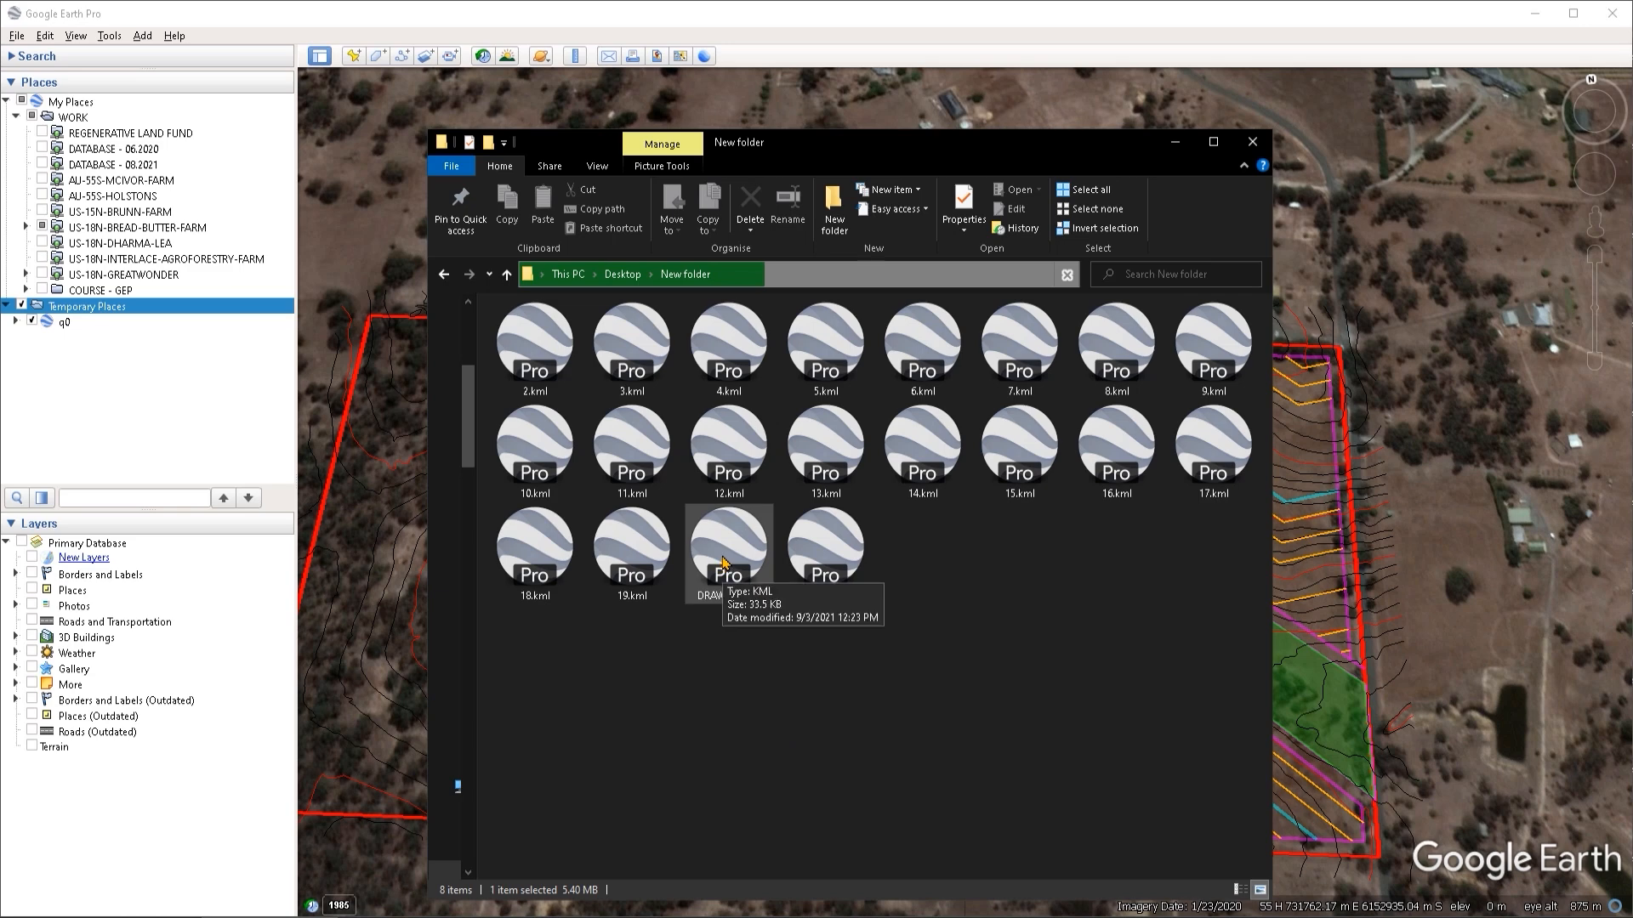
left_click(763, 604)
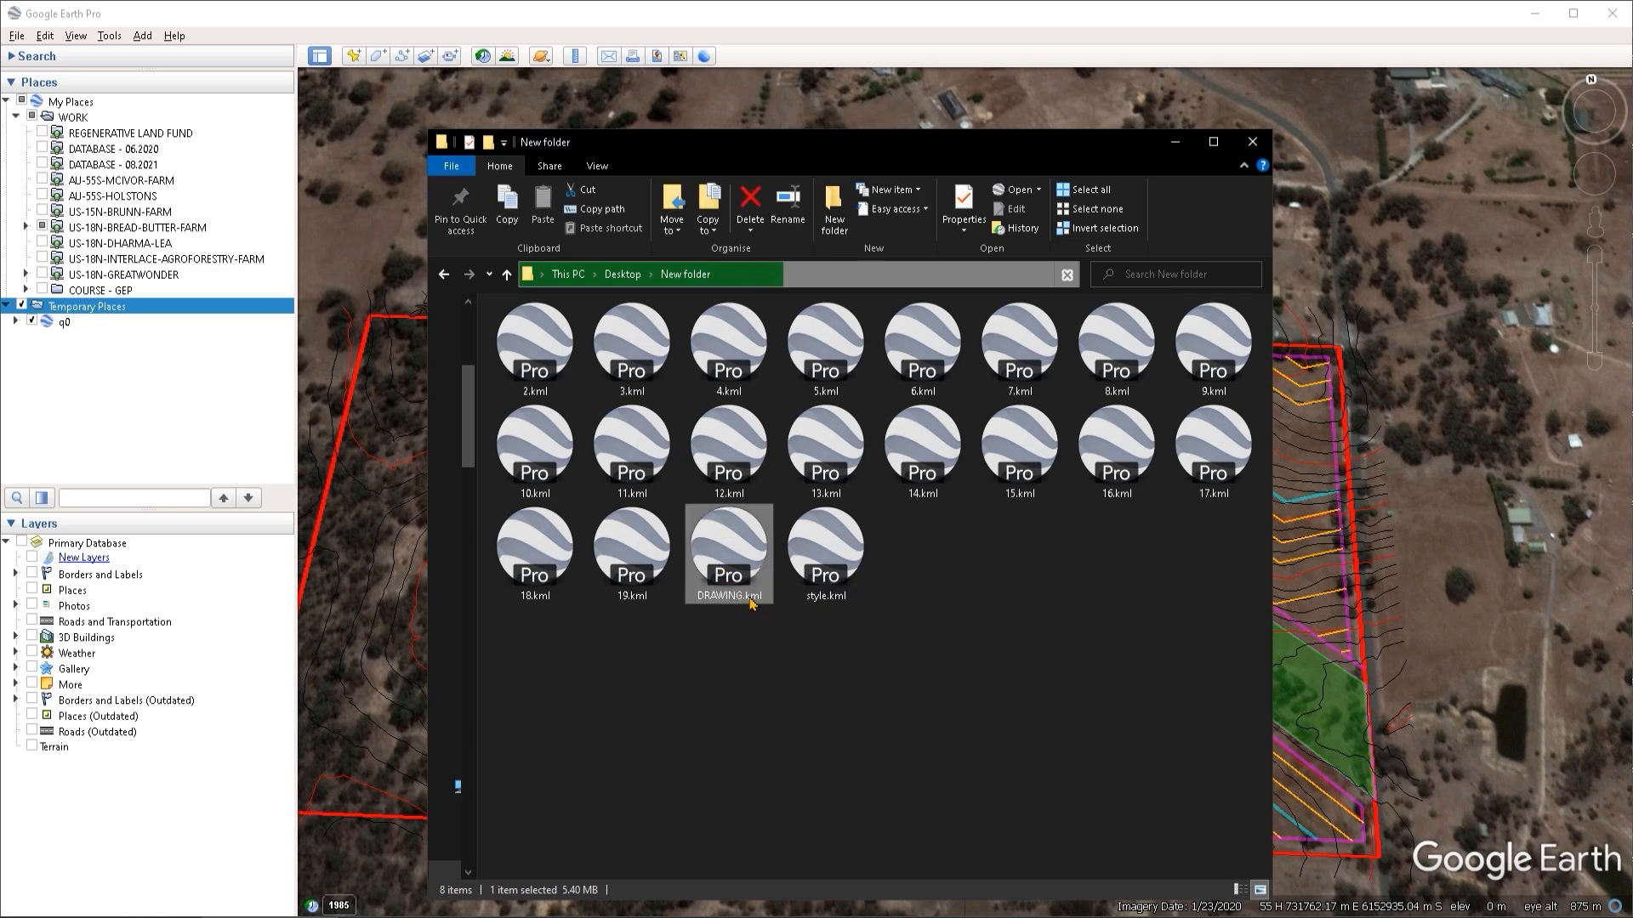
left_click(643, 564)
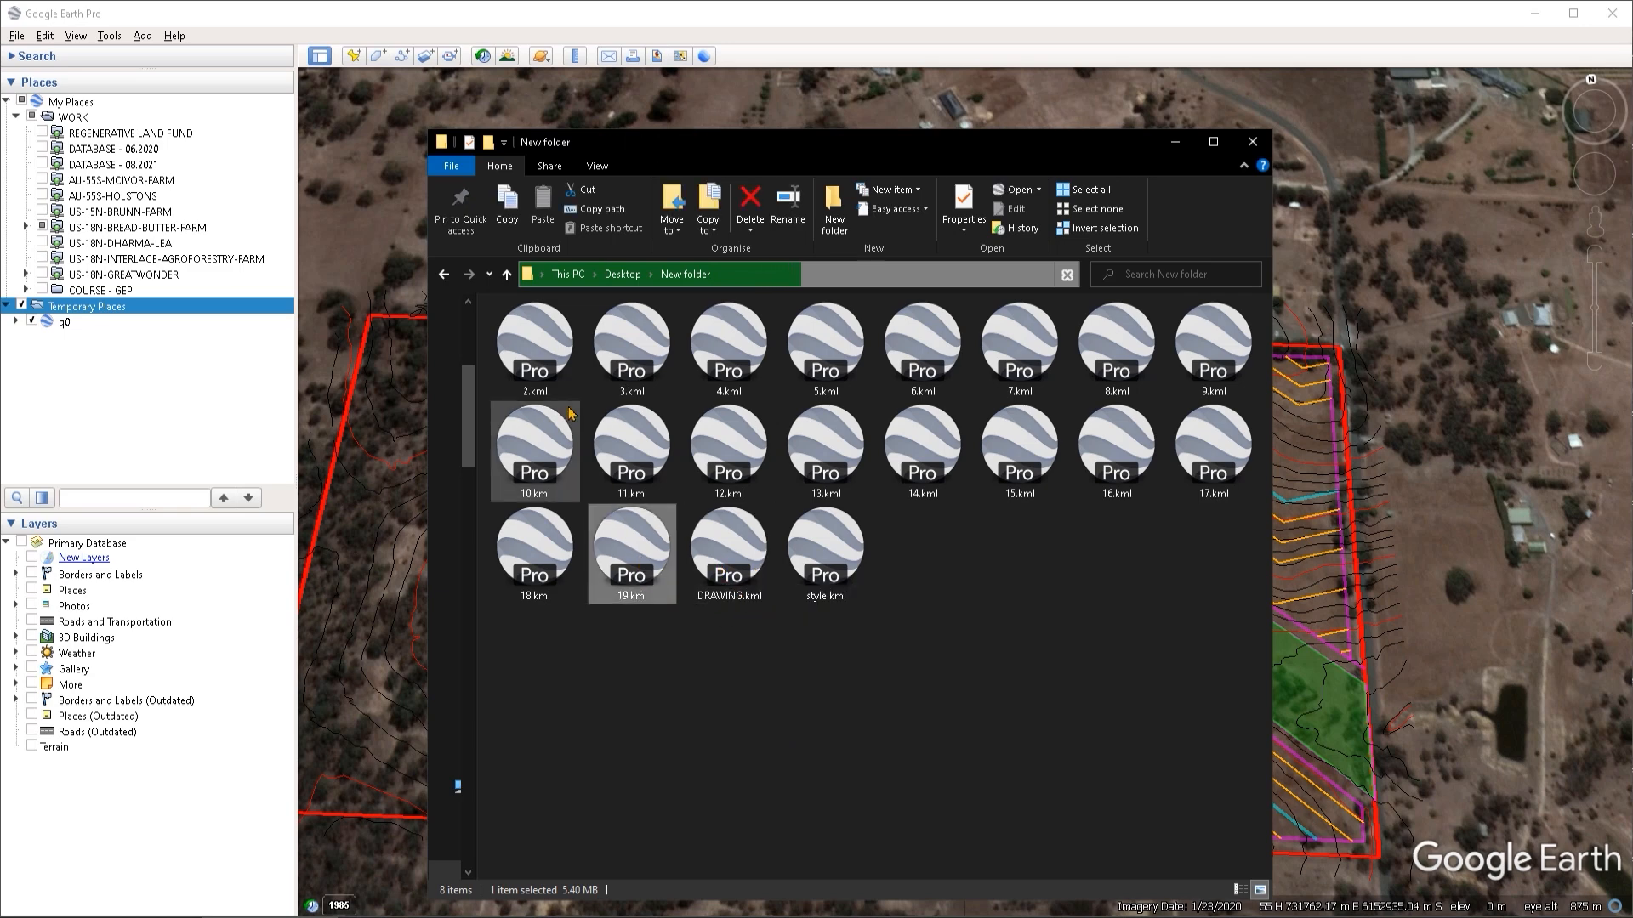
left_click(553, 367, "shift")
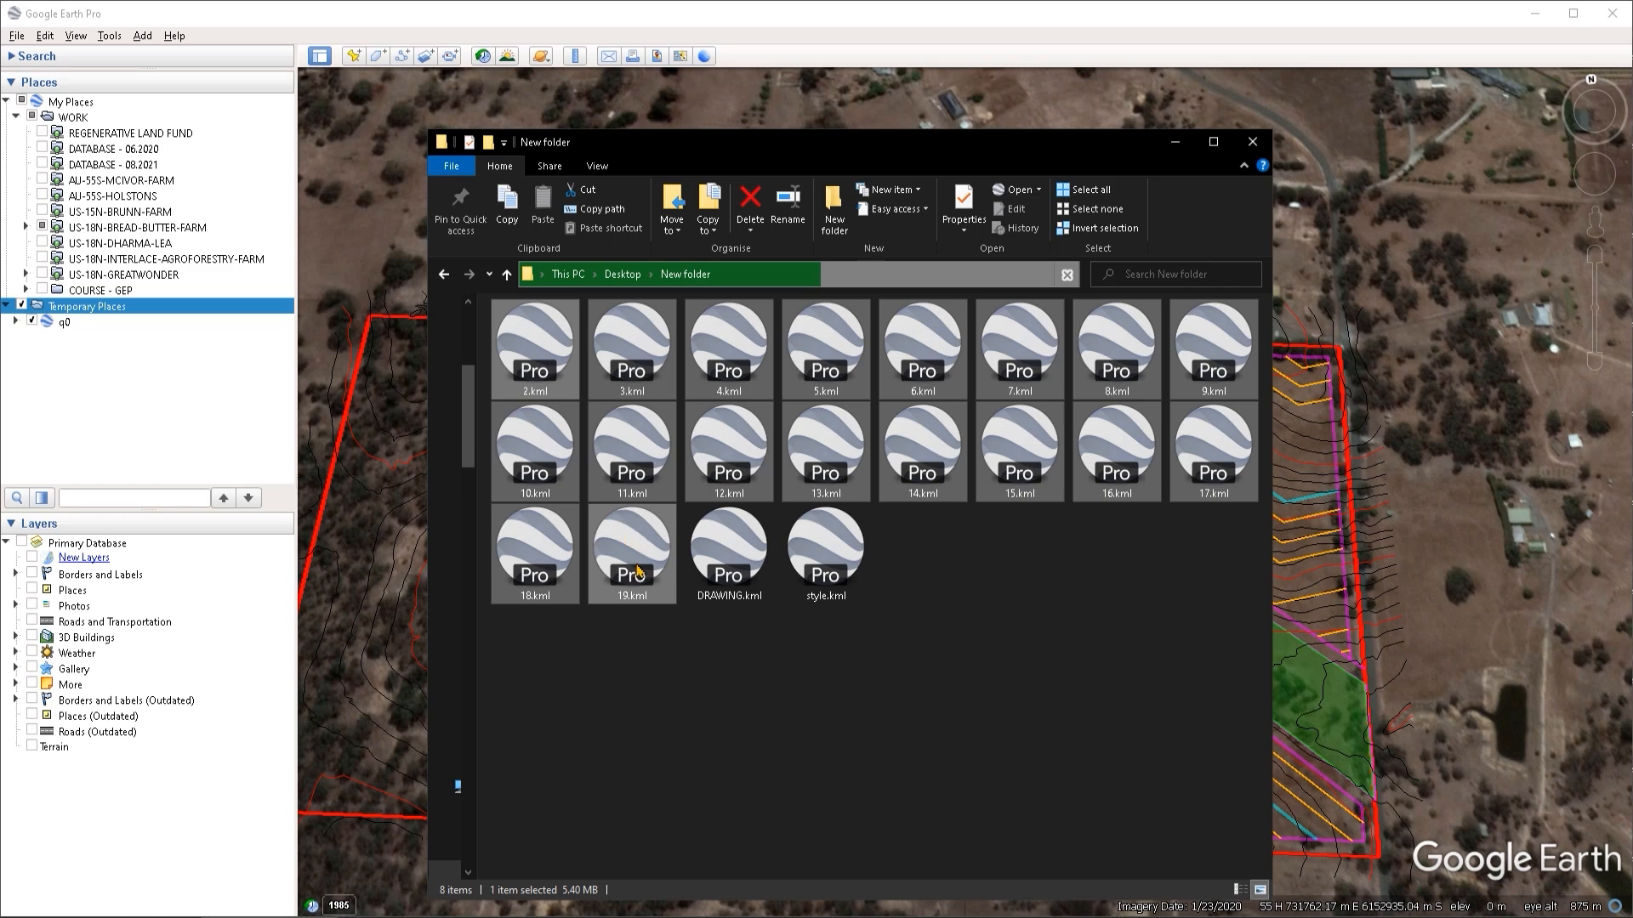
left_click(726, 558)
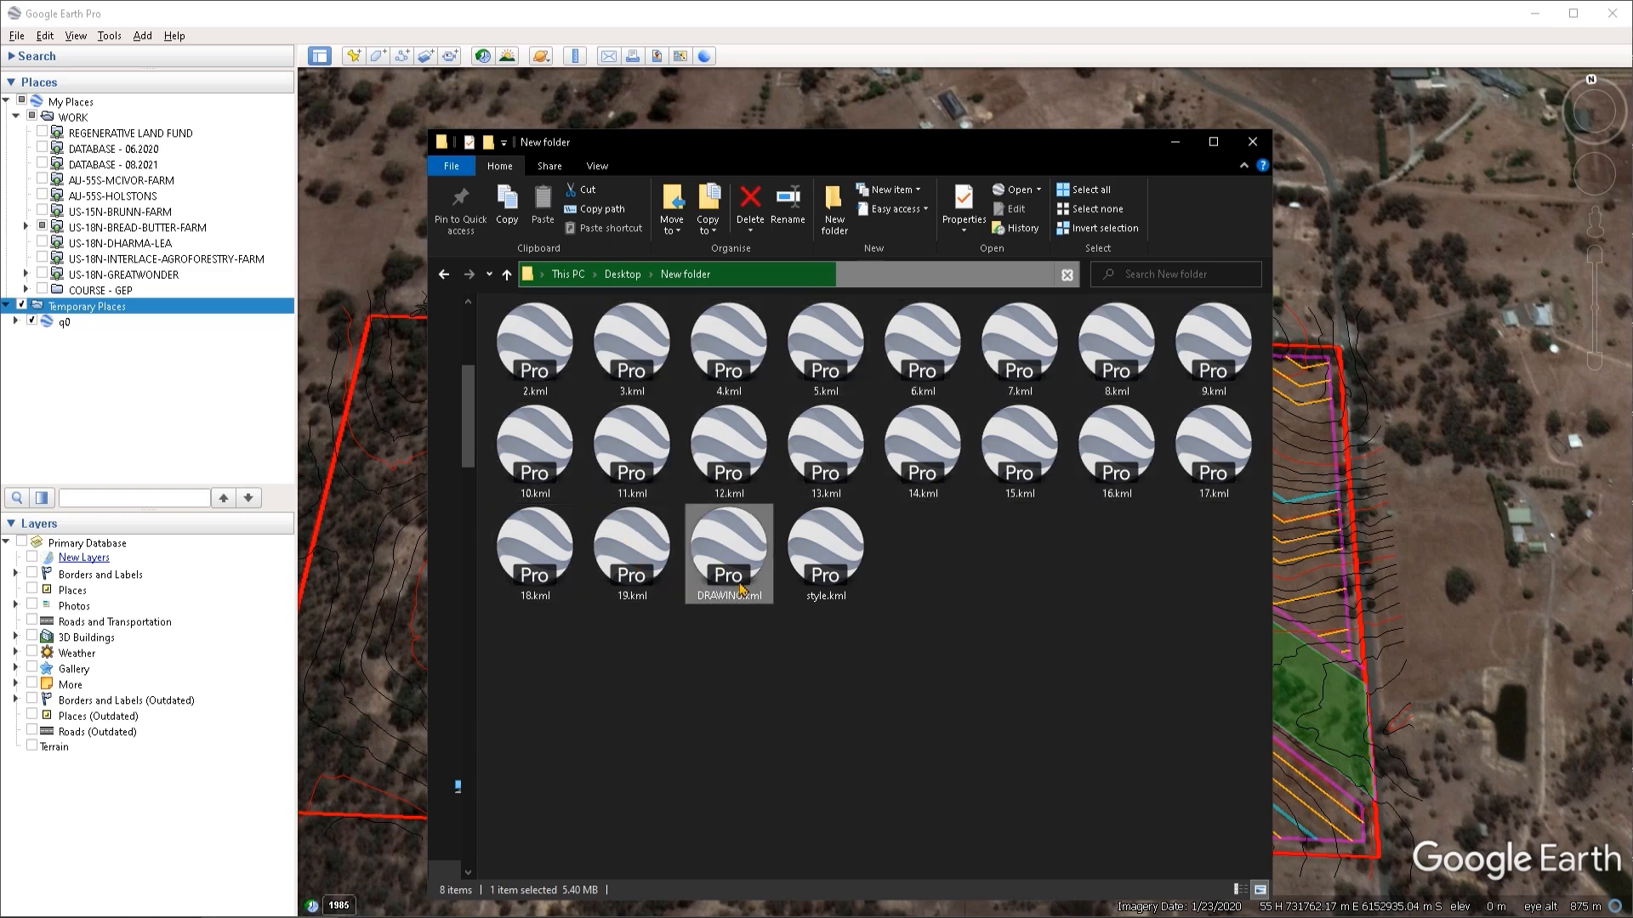
left_click(634, 580)
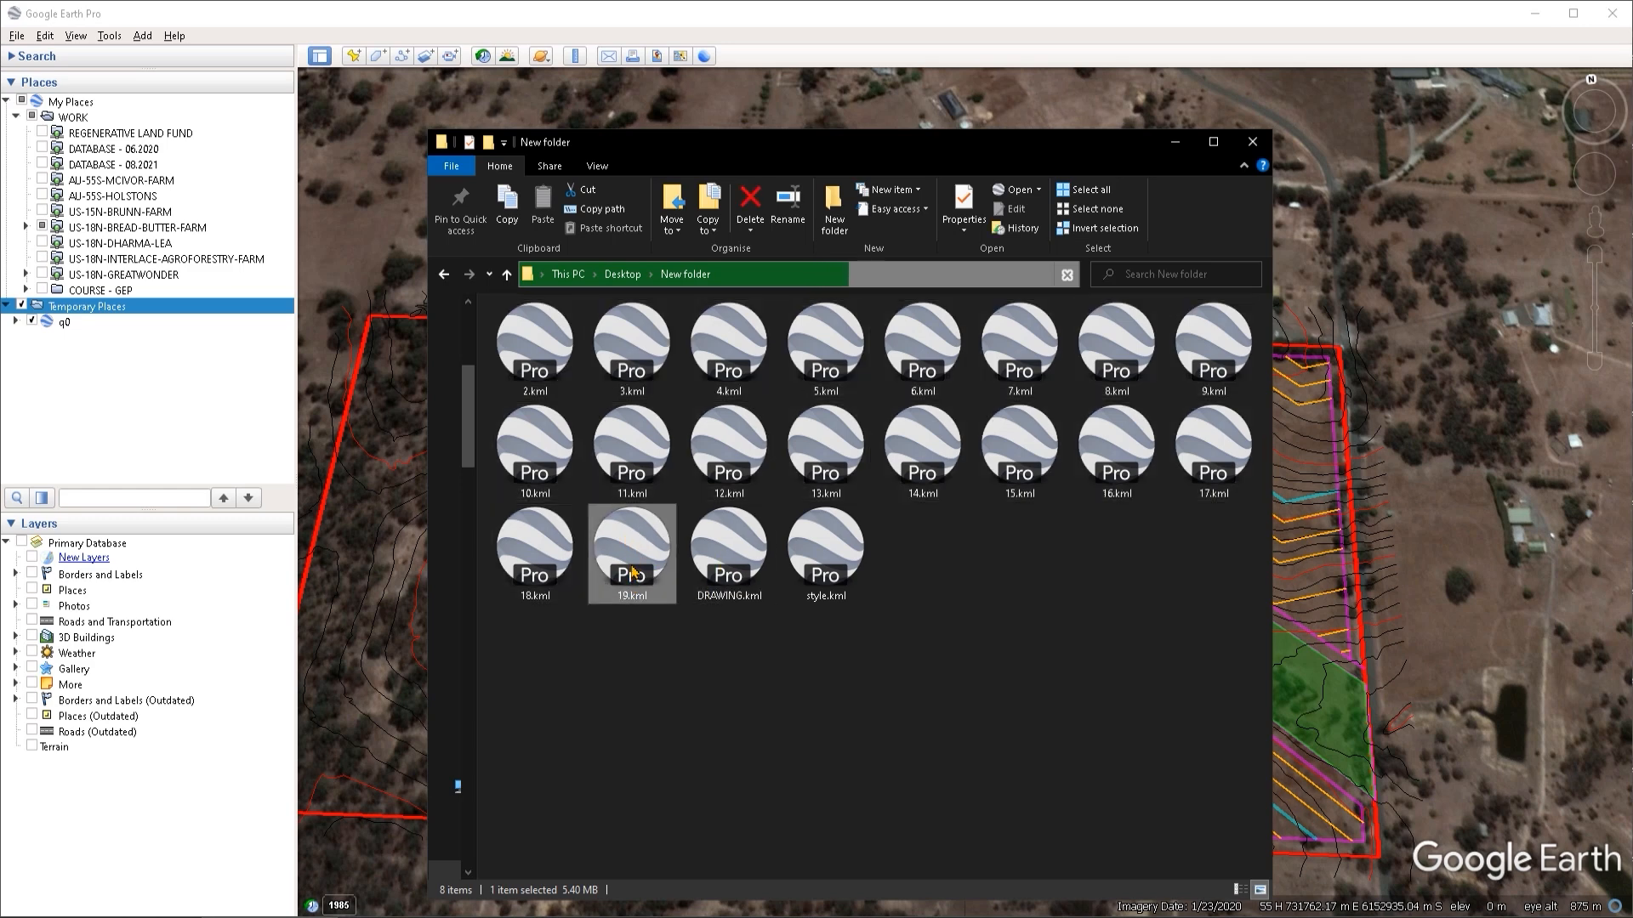
left_click(530, 359, "shift")
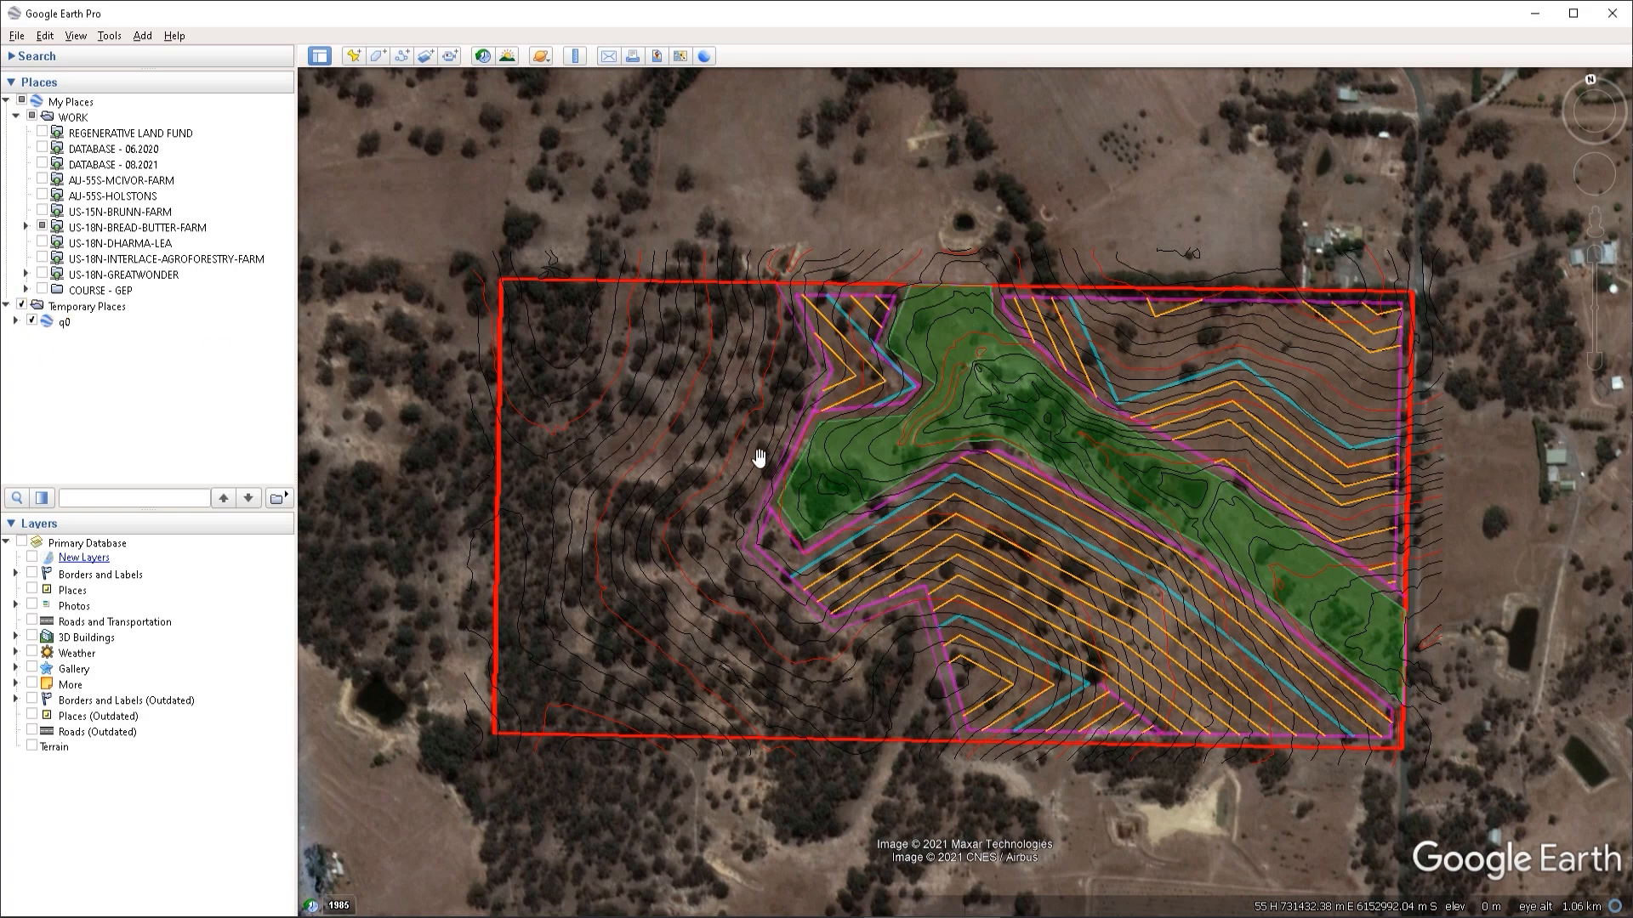
- Expand COURSE - GEP down to the OUTPUT folder of KEYLINE PROJECT to examine its original layer structure
left_click(26, 290)
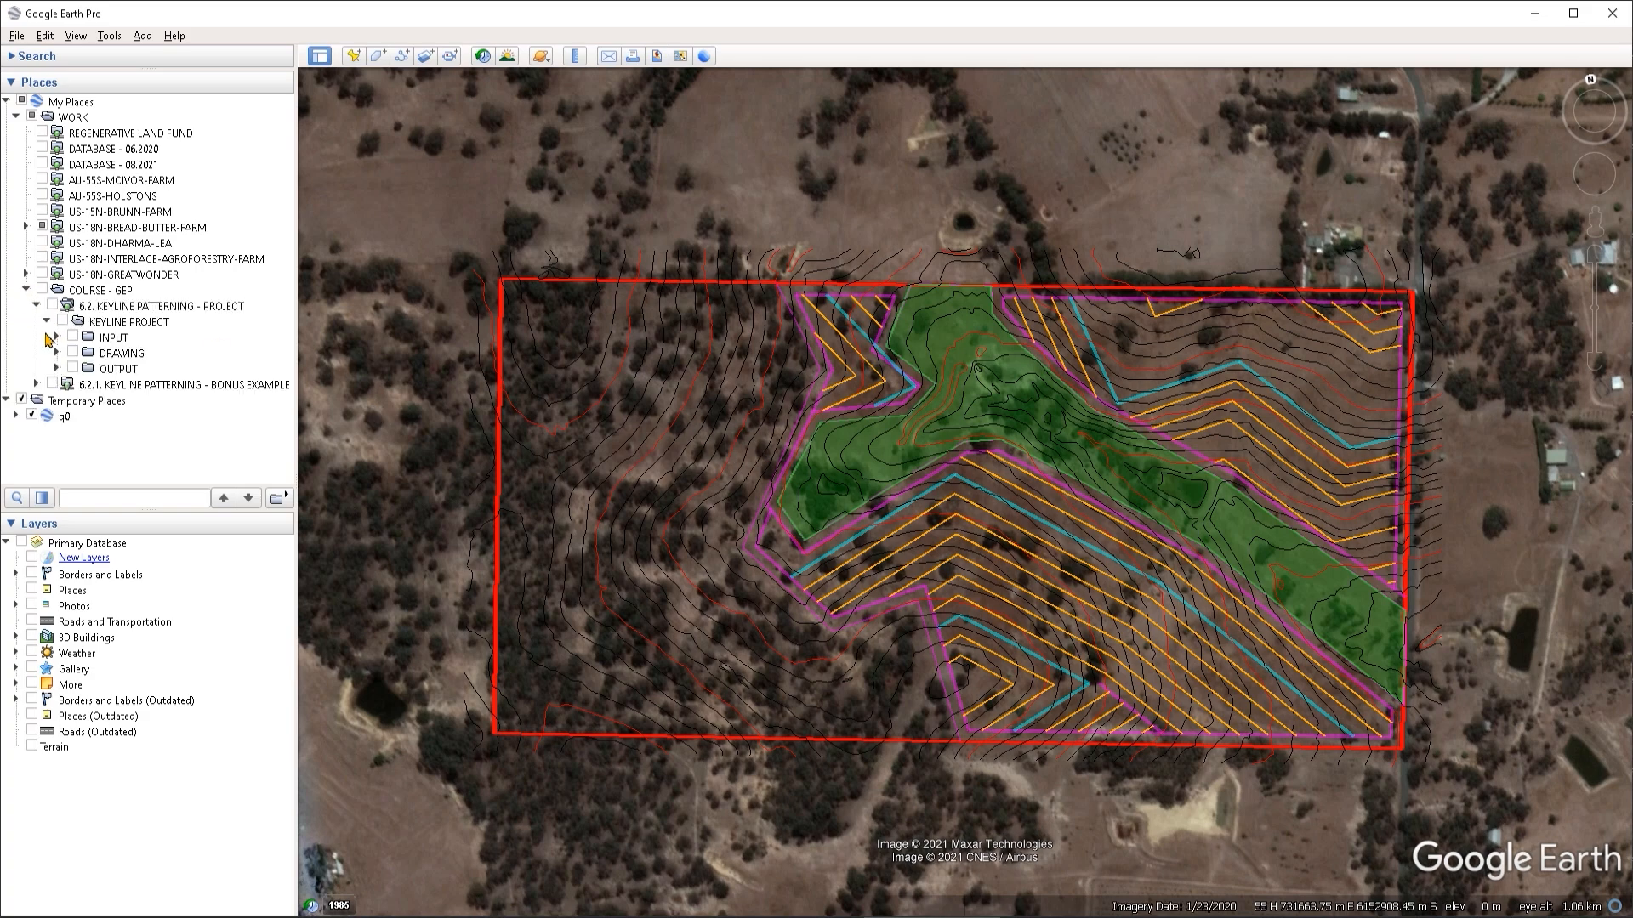
left_click(47, 322)
left_click(47, 322)
left_click(57, 368)
scroll(126, 393, "down", 1)
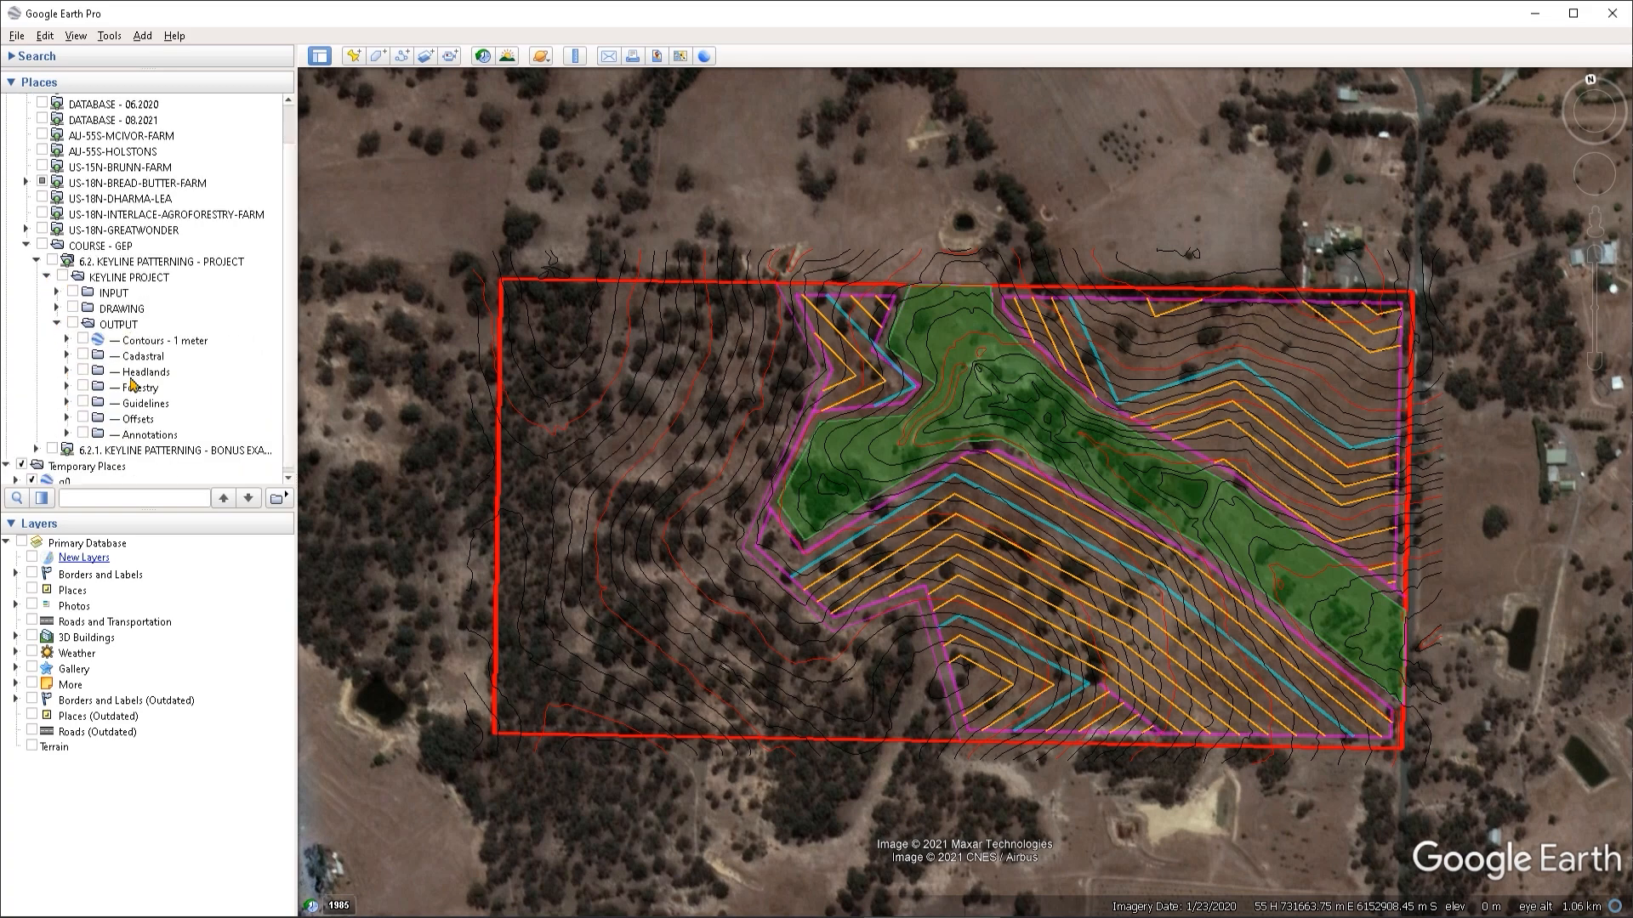
left_click(116, 322)
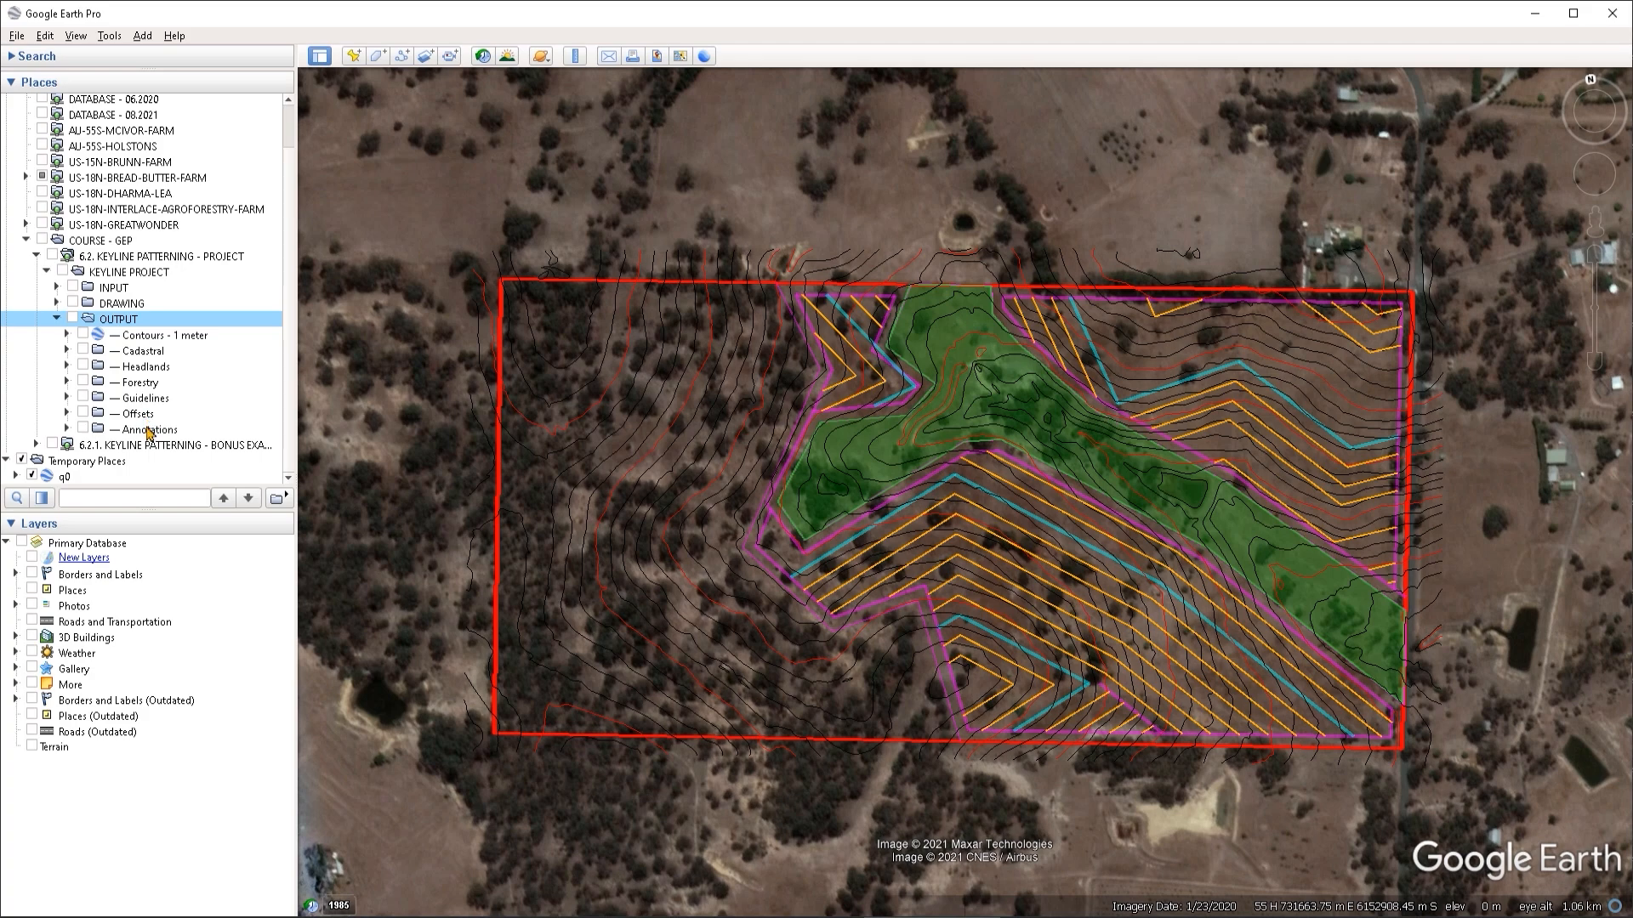
- Examine how the regionated q0 data under Temporary Places is organised, compared with the OUTPUT layers
scroll(111, 425, "down", 3)
scroll(81, 394, "down", 2)
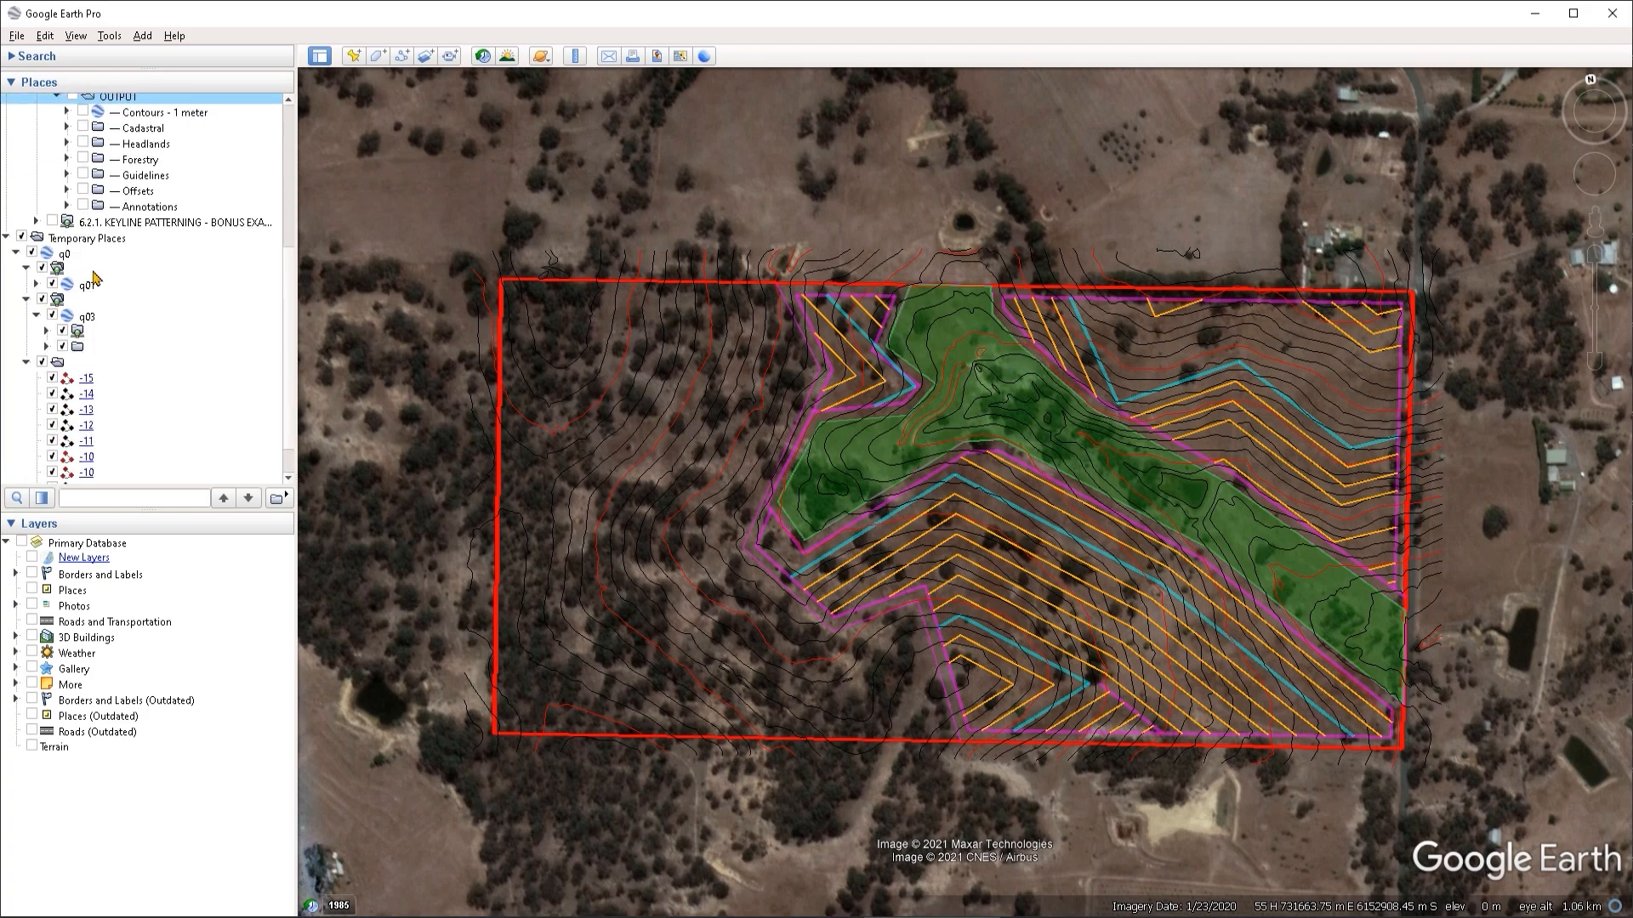
scroll(89, 315, "down", 1)
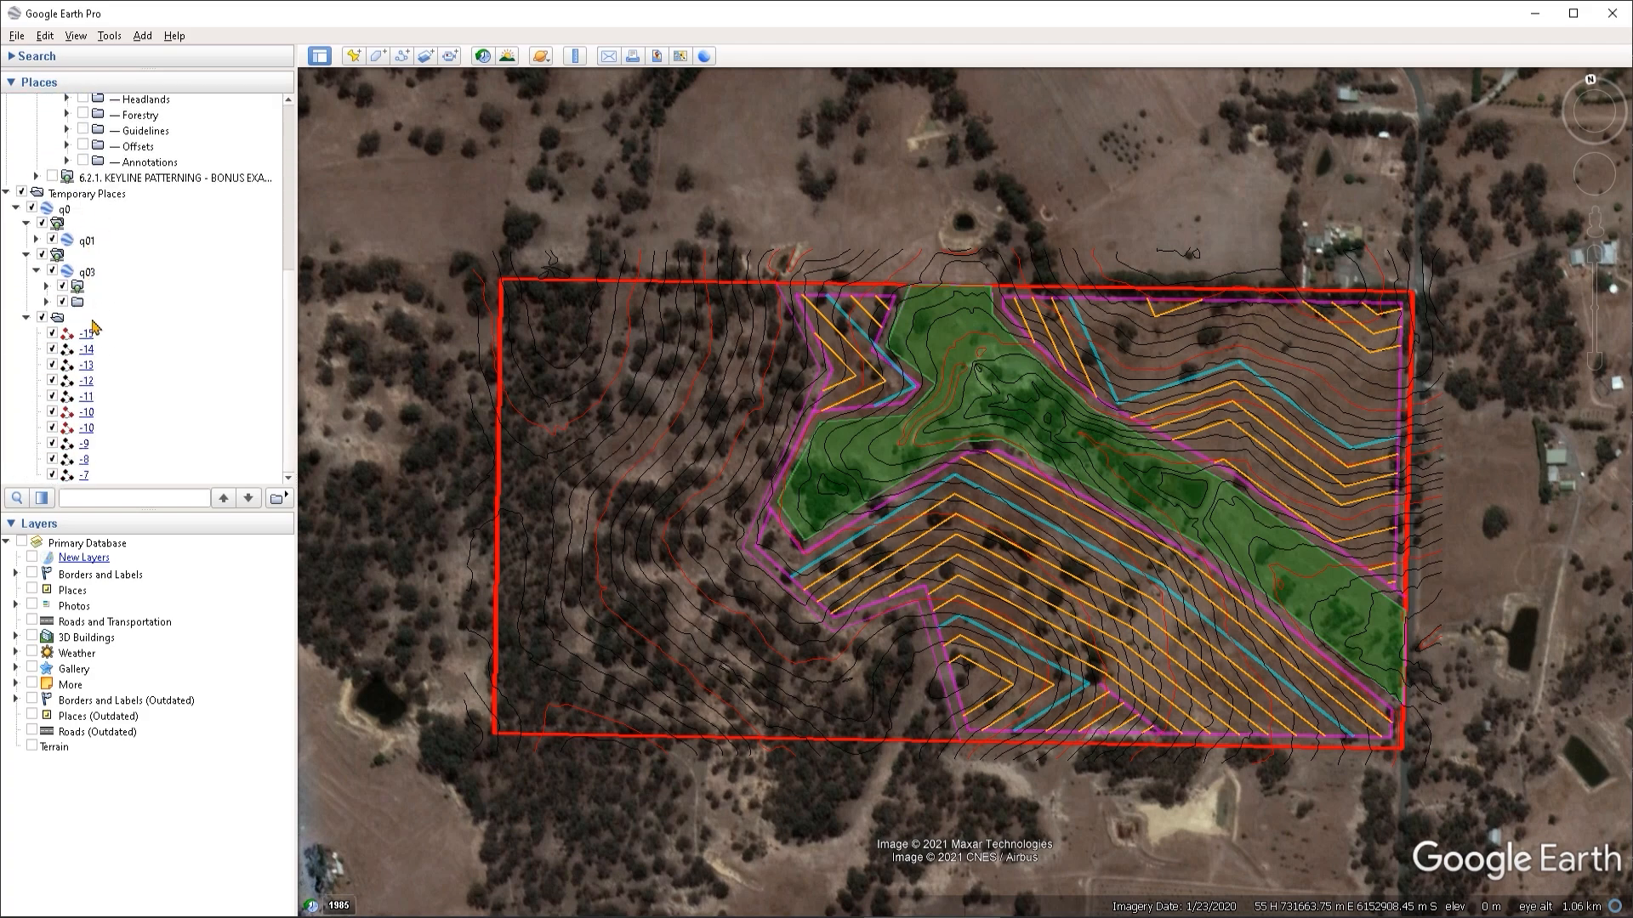
scroll(90, 339, "up", 1)
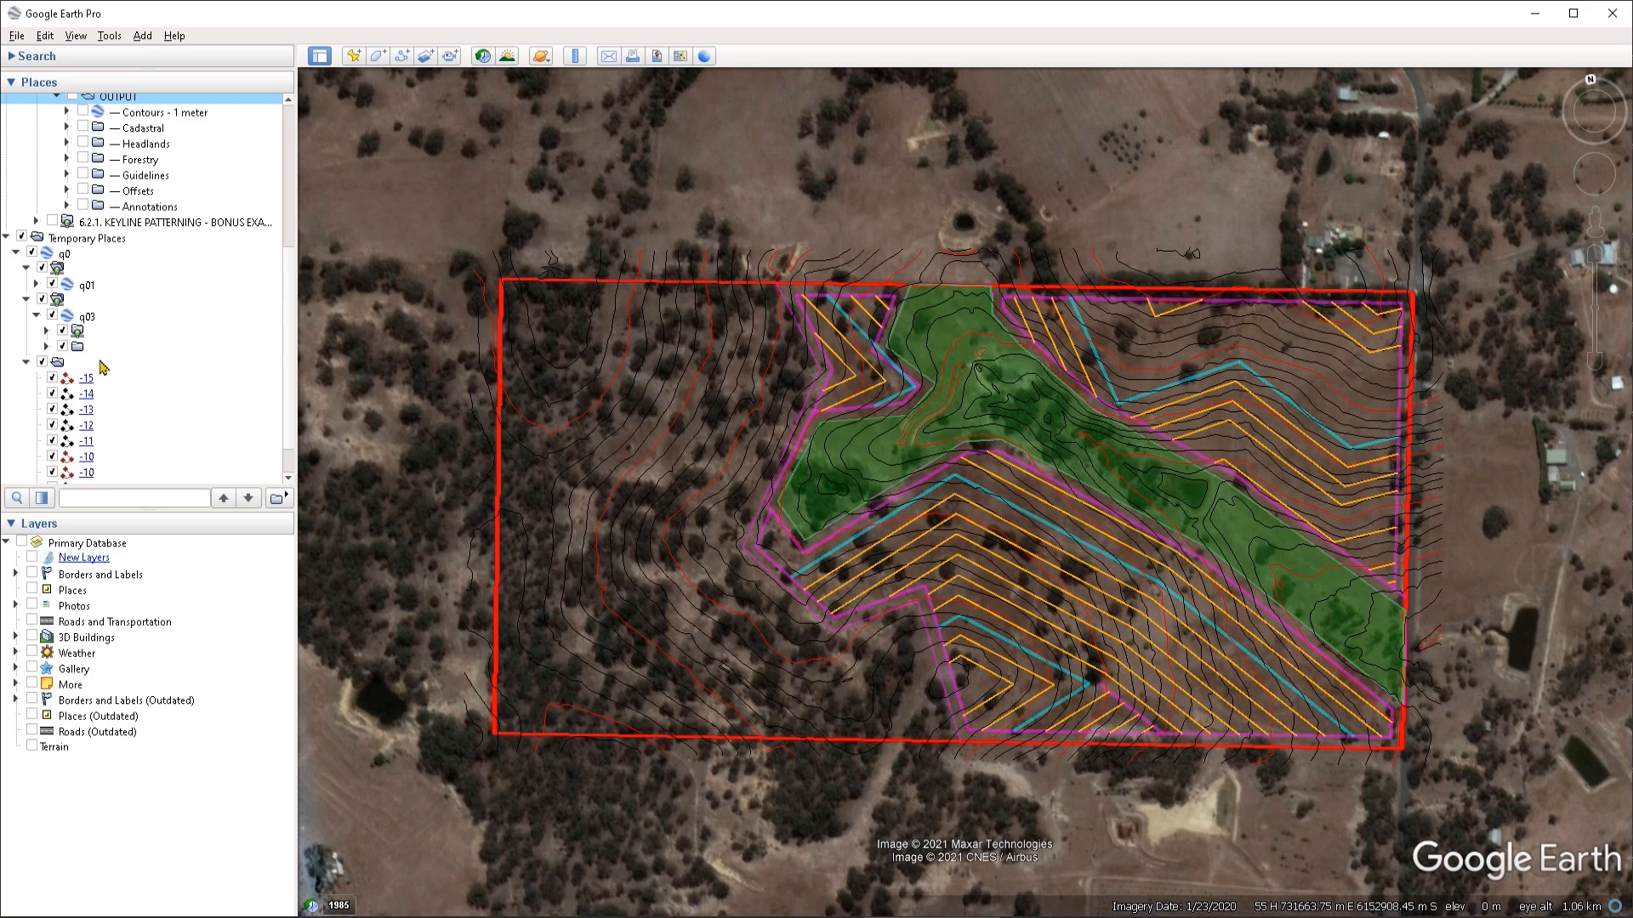
scroll(151, 279, "up", 1)
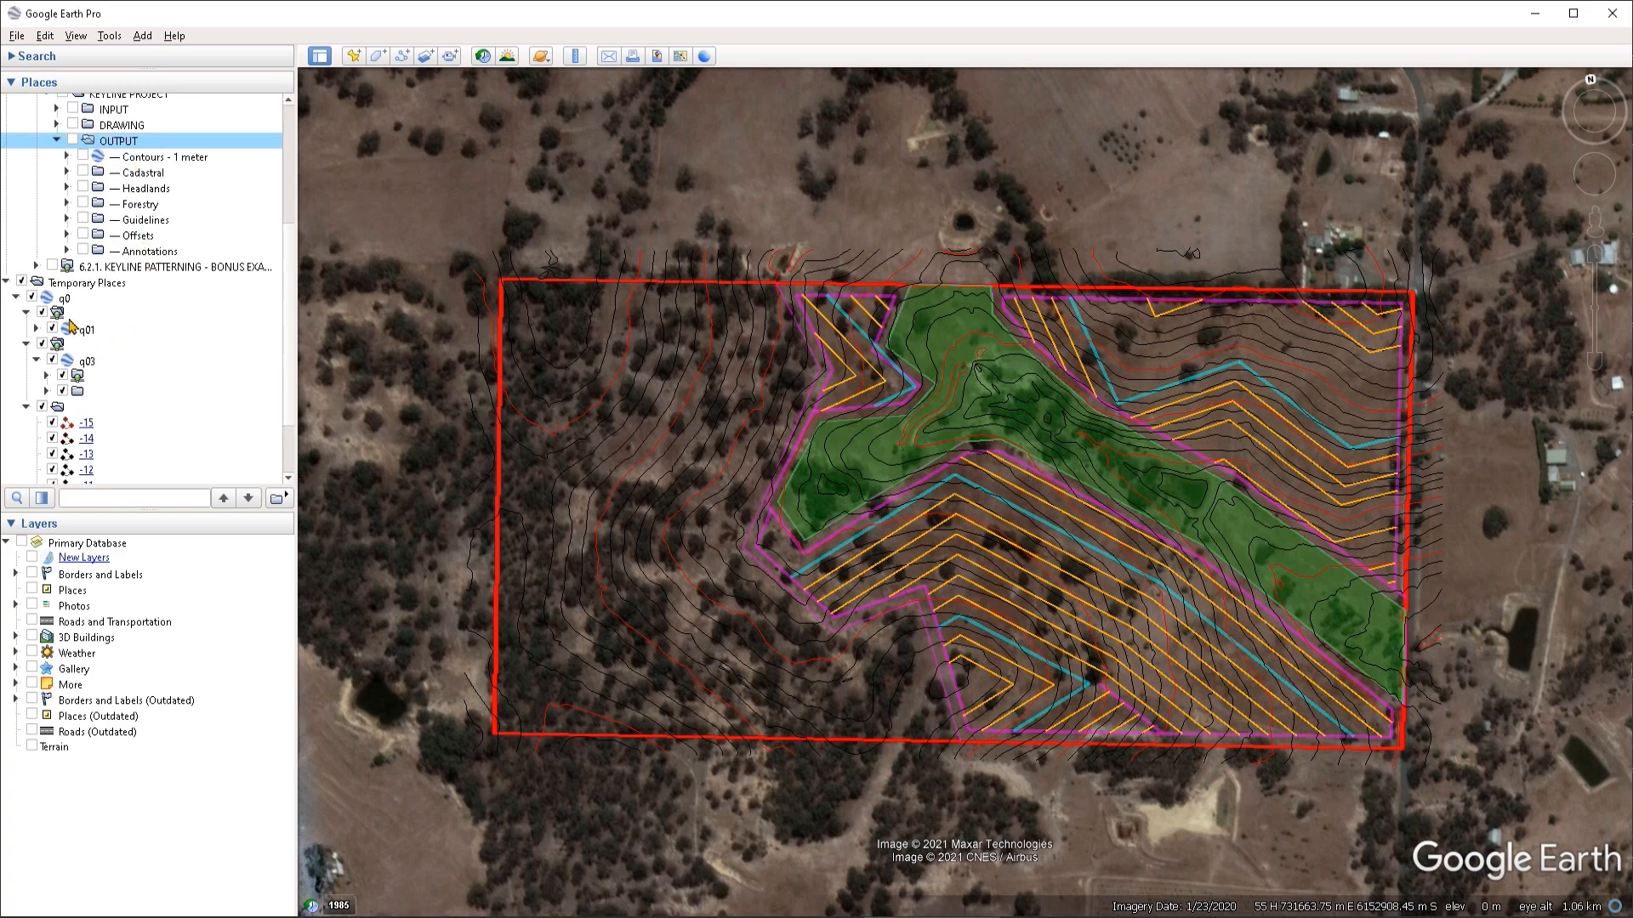
scroll(118, 434, "down", 1)
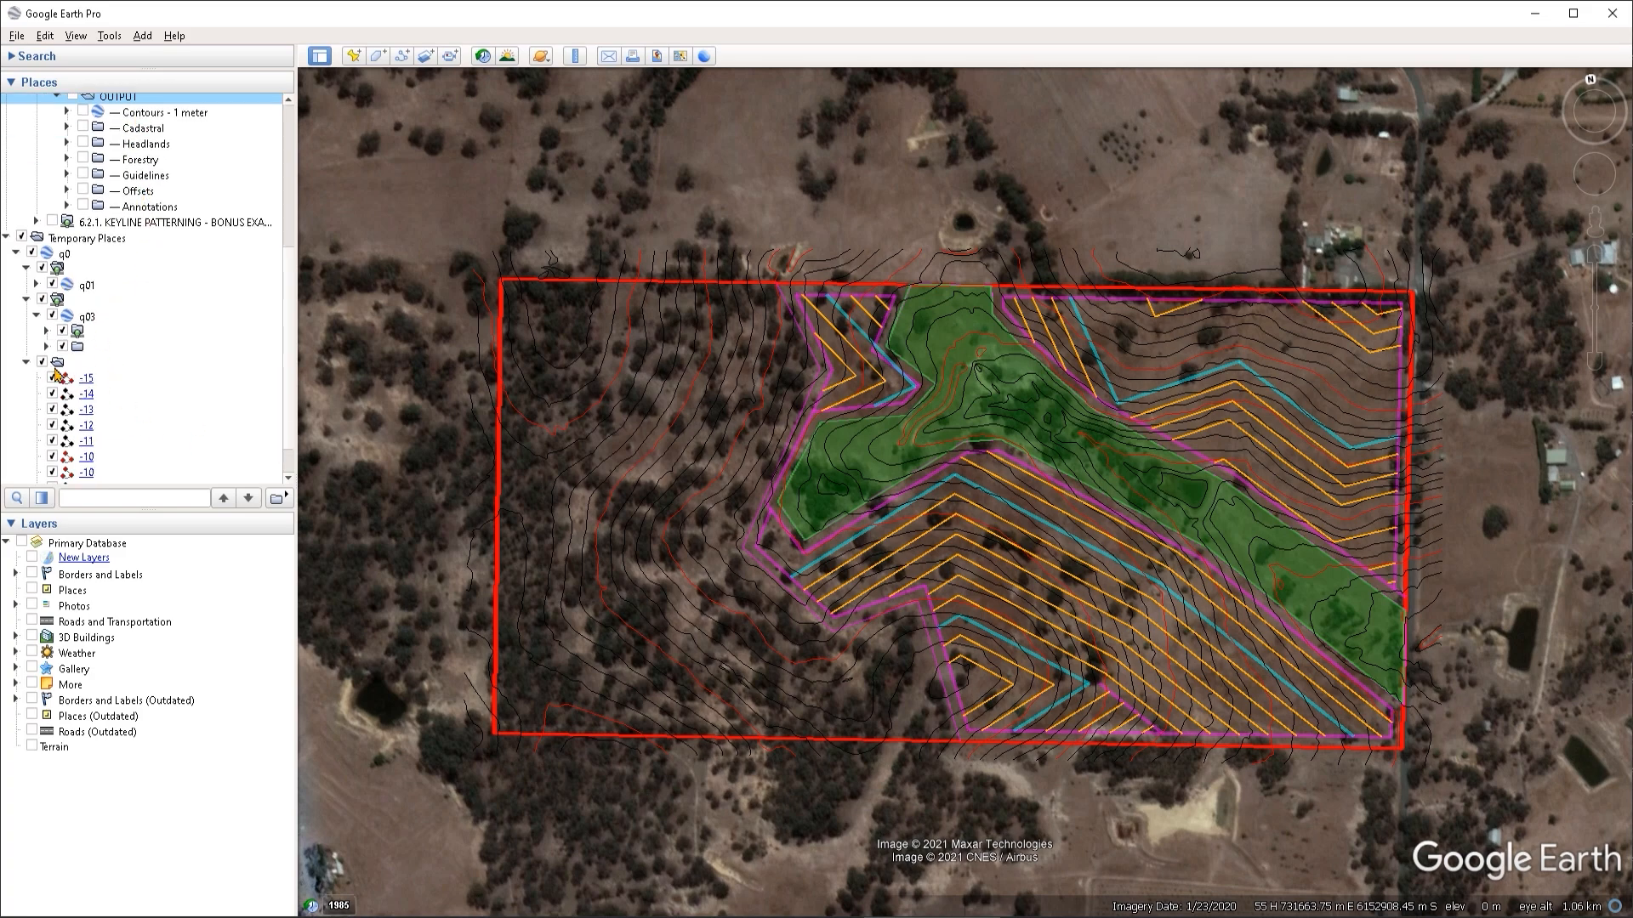
- Hide and show again the unnamed q0 folder holding the numbered contour lines to see what it contains
left_click(57, 362)
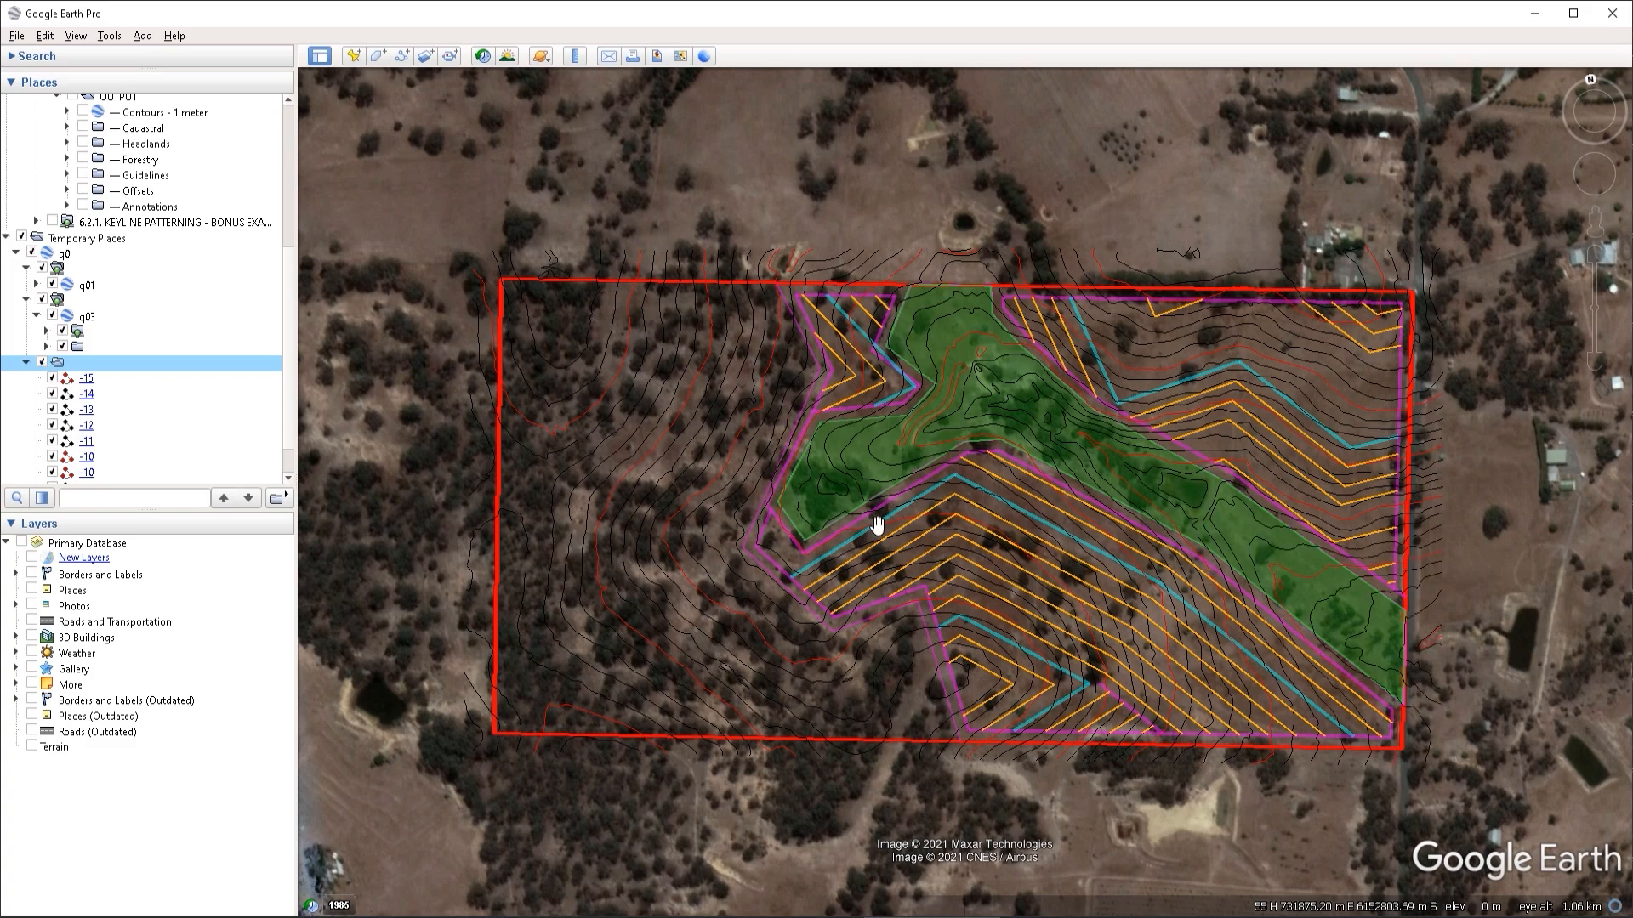
left_click(42, 362)
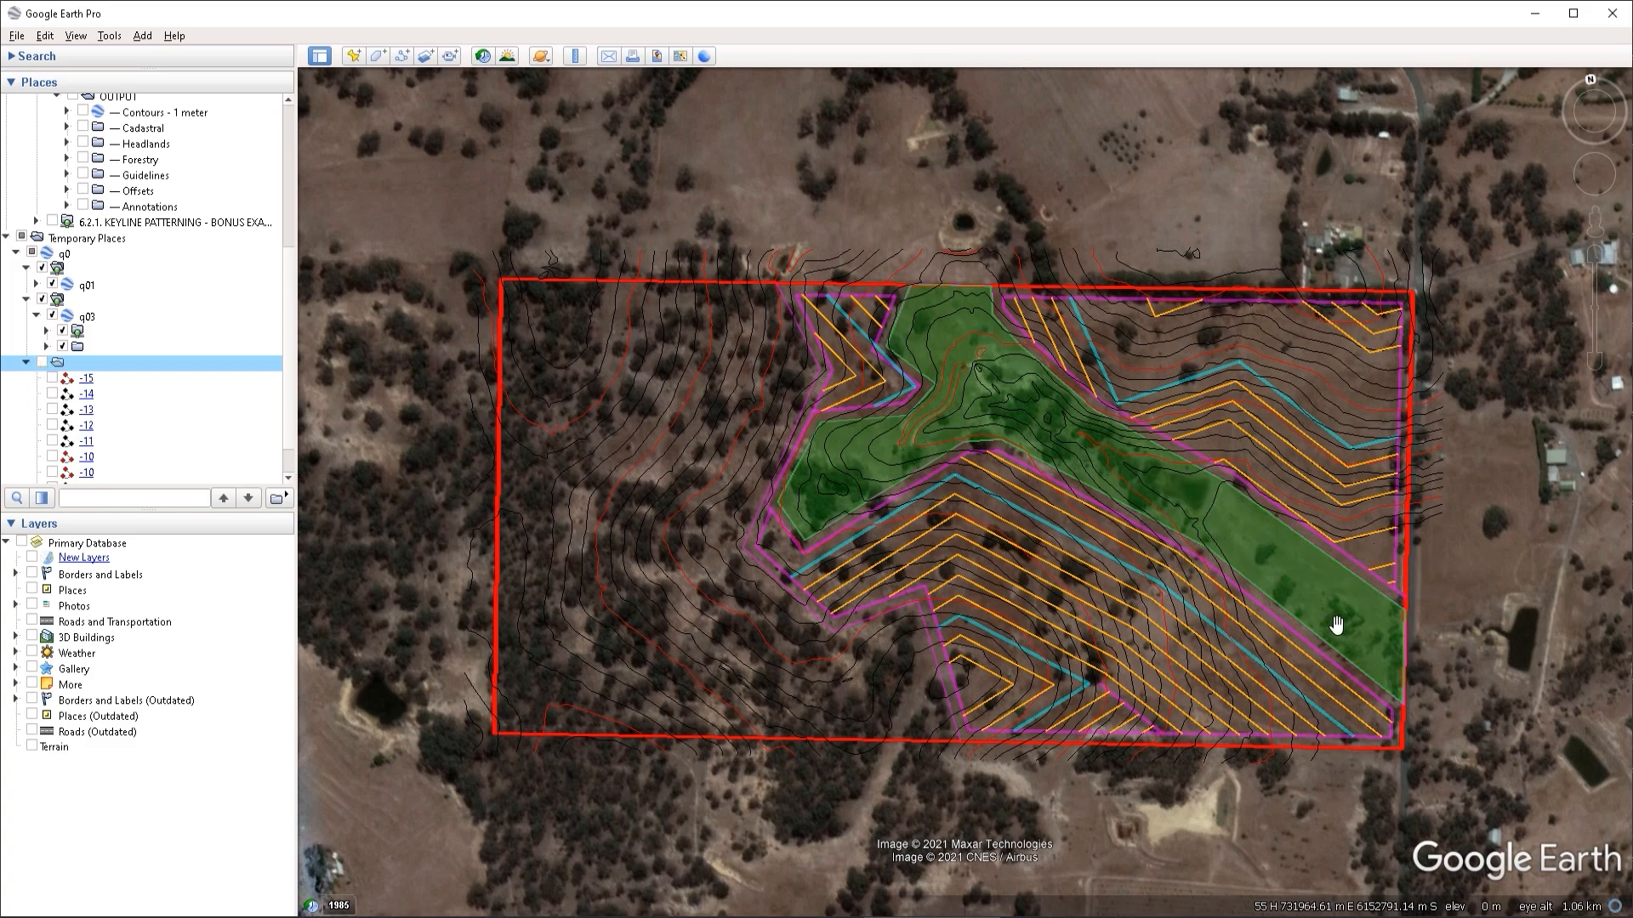
left_click(42, 362)
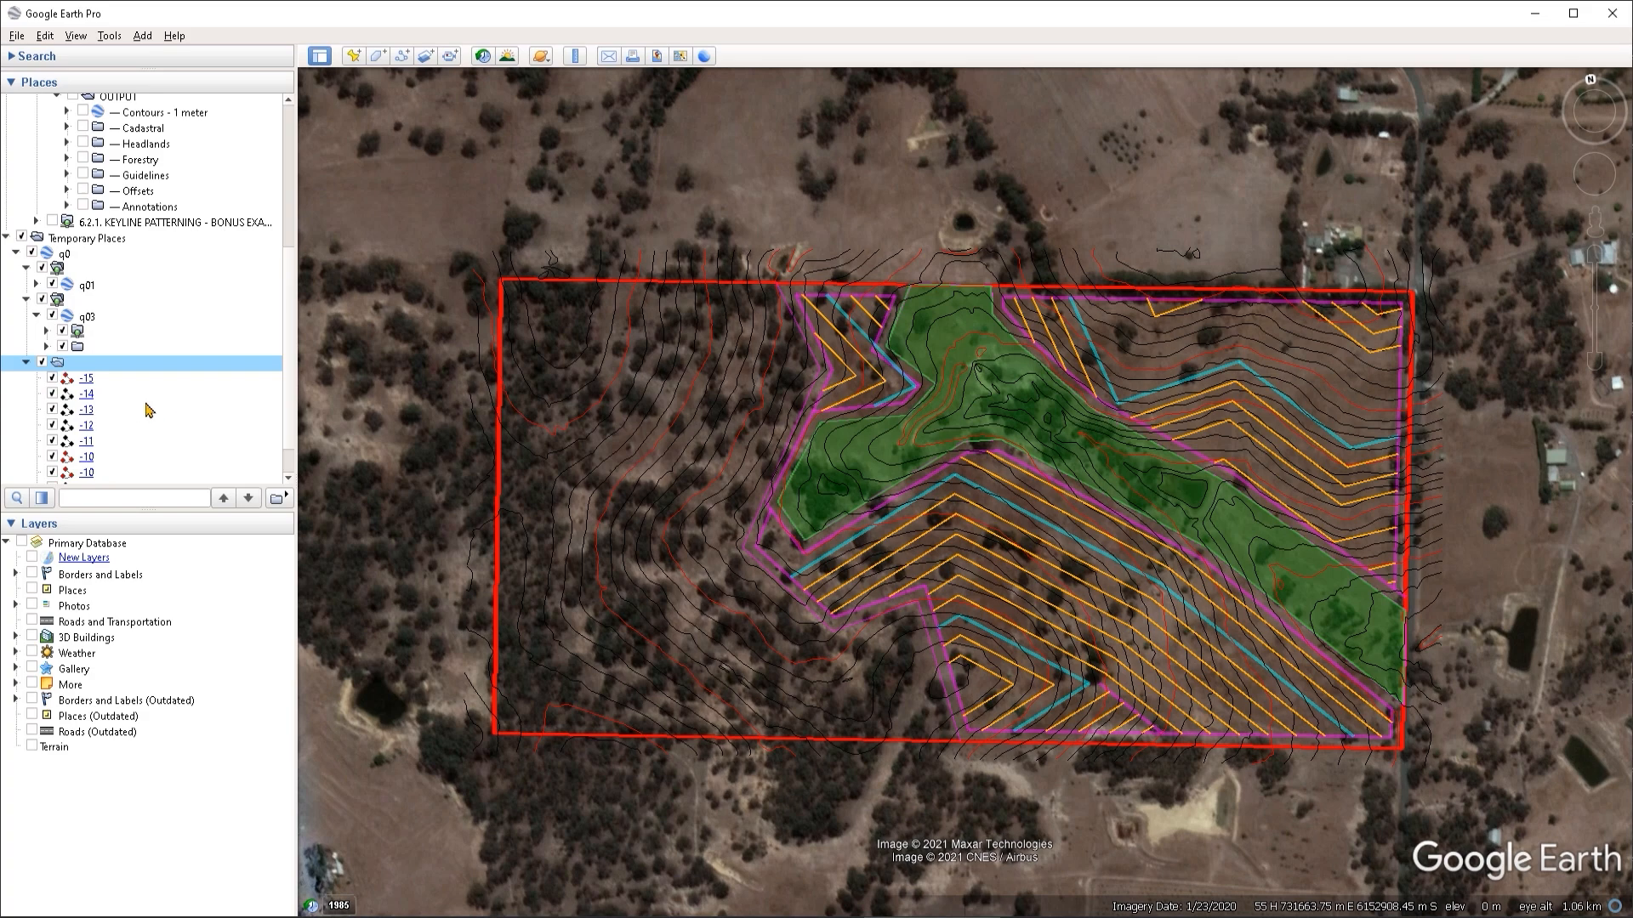
scroll(95, 419, "down", 1)
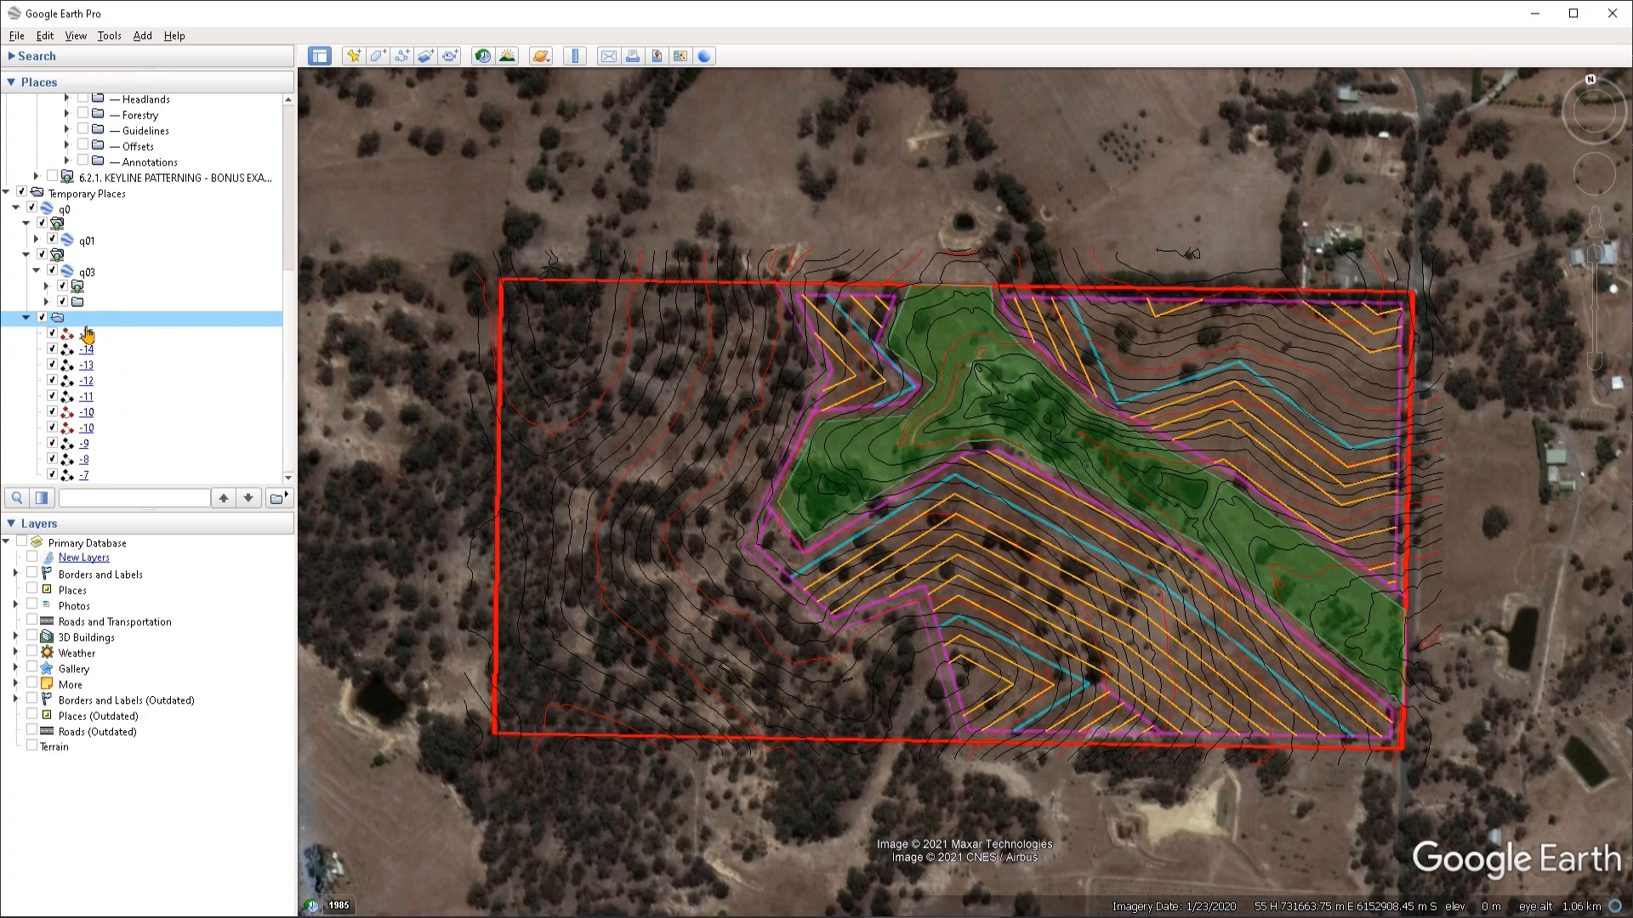
scroll(83, 332, "up", 1)
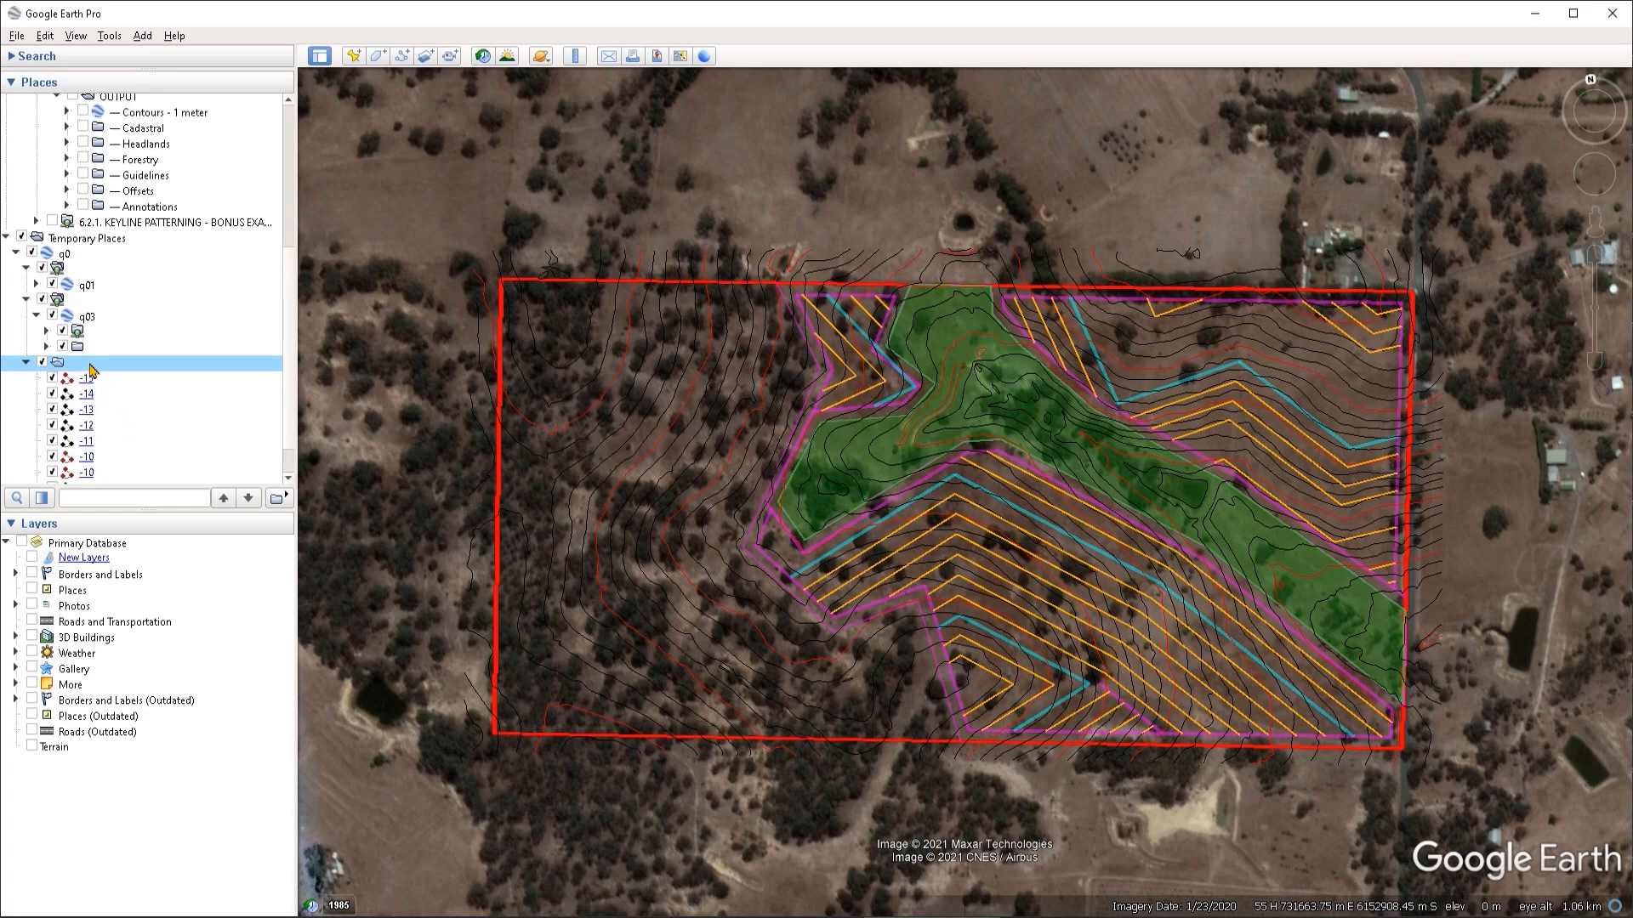
- Hide and show again each of the two unnamed items under q03 to see which parts of the drawing they hold
left_click(64, 346)
left_click(63, 347)
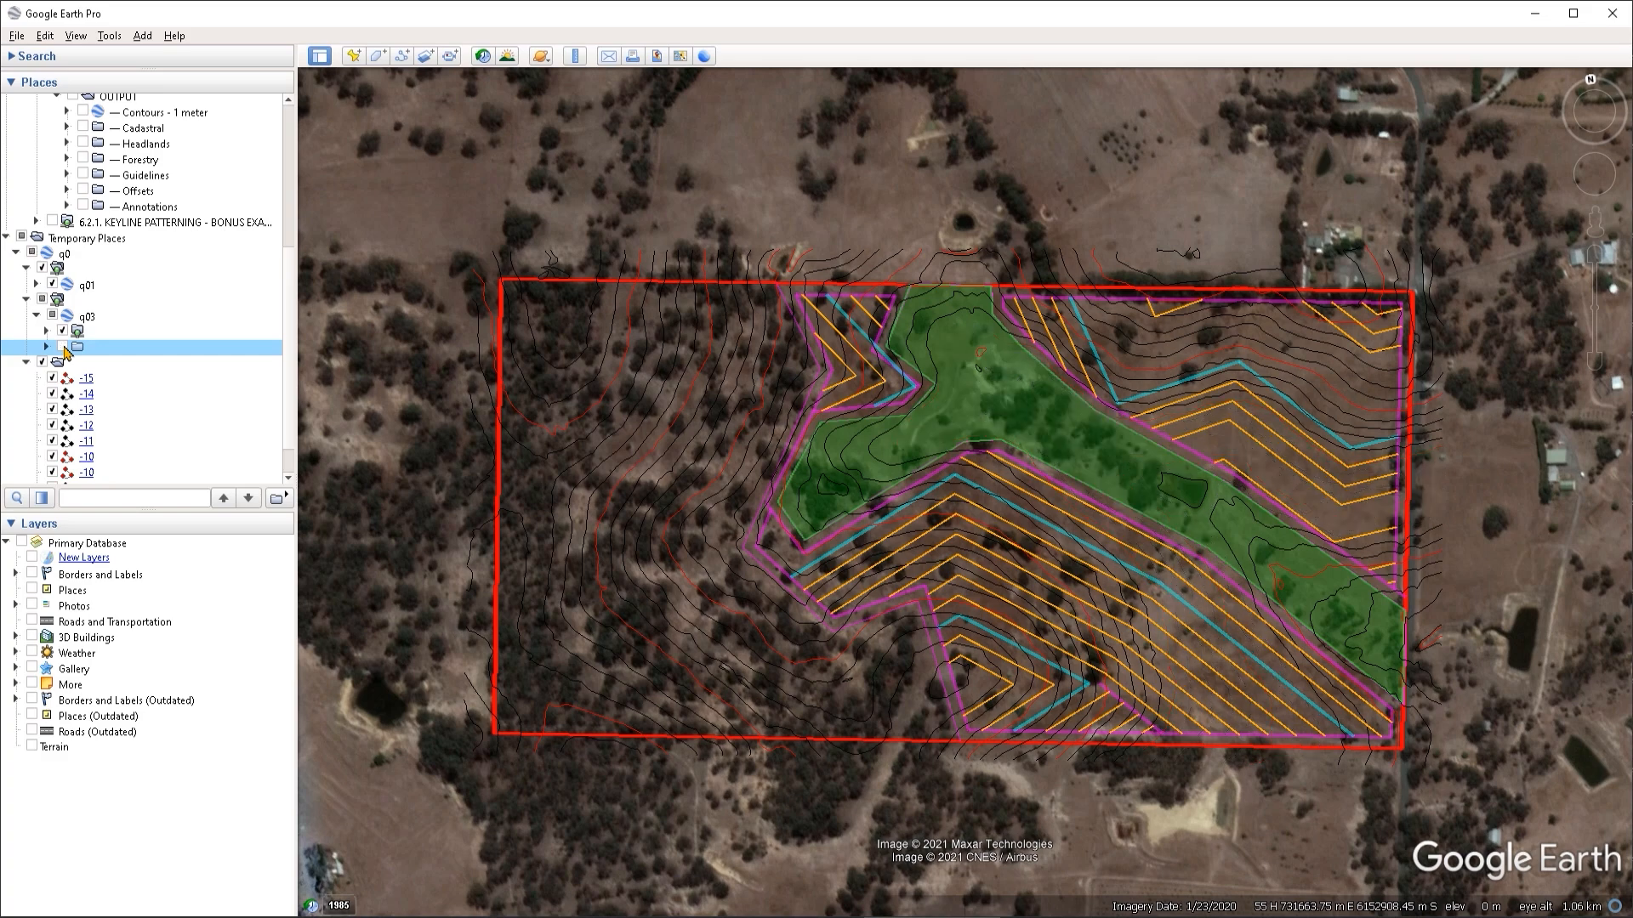
left_click(63, 347)
left_click(62, 330)
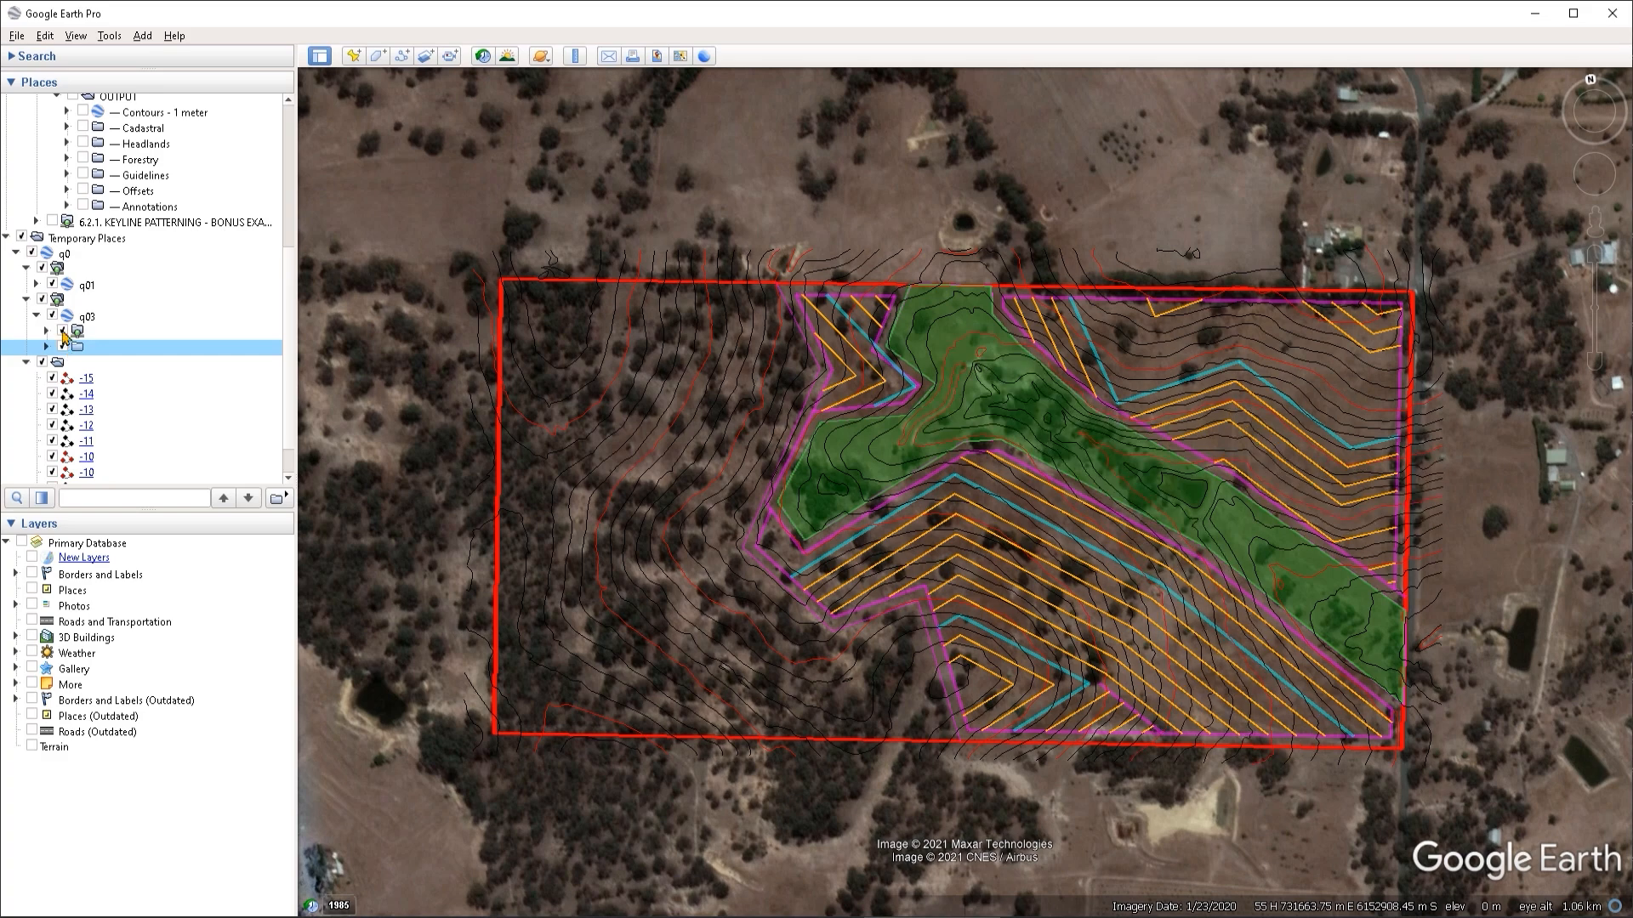
left_click(62, 331)
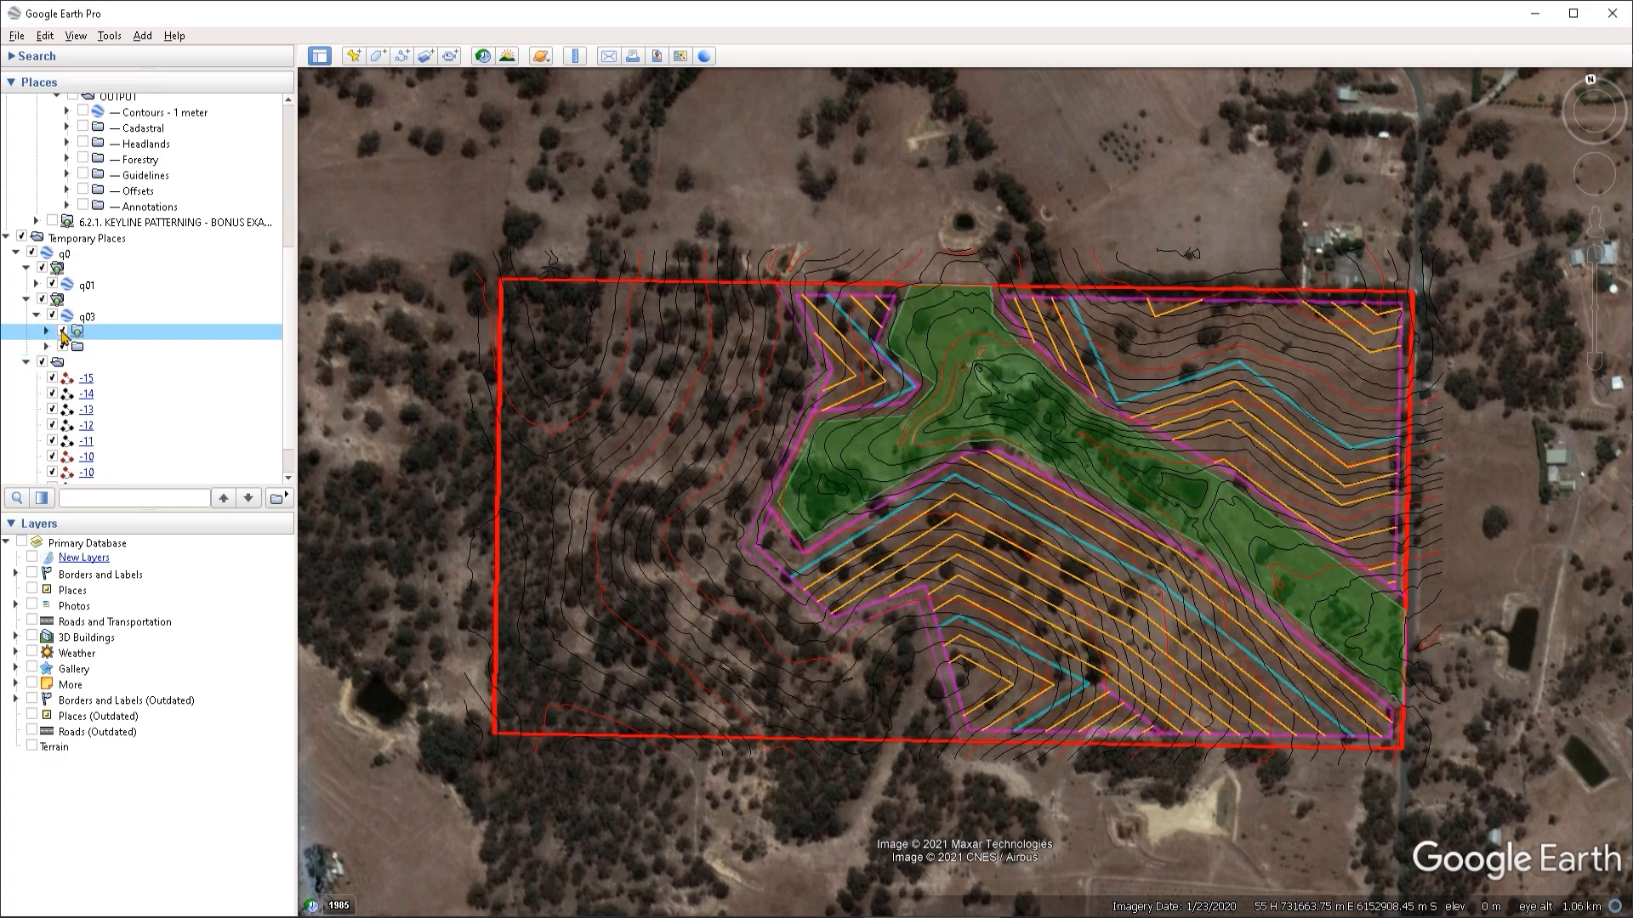
left_click(62, 331)
left_click(62, 332)
scroll(171, 378, "up", 2)
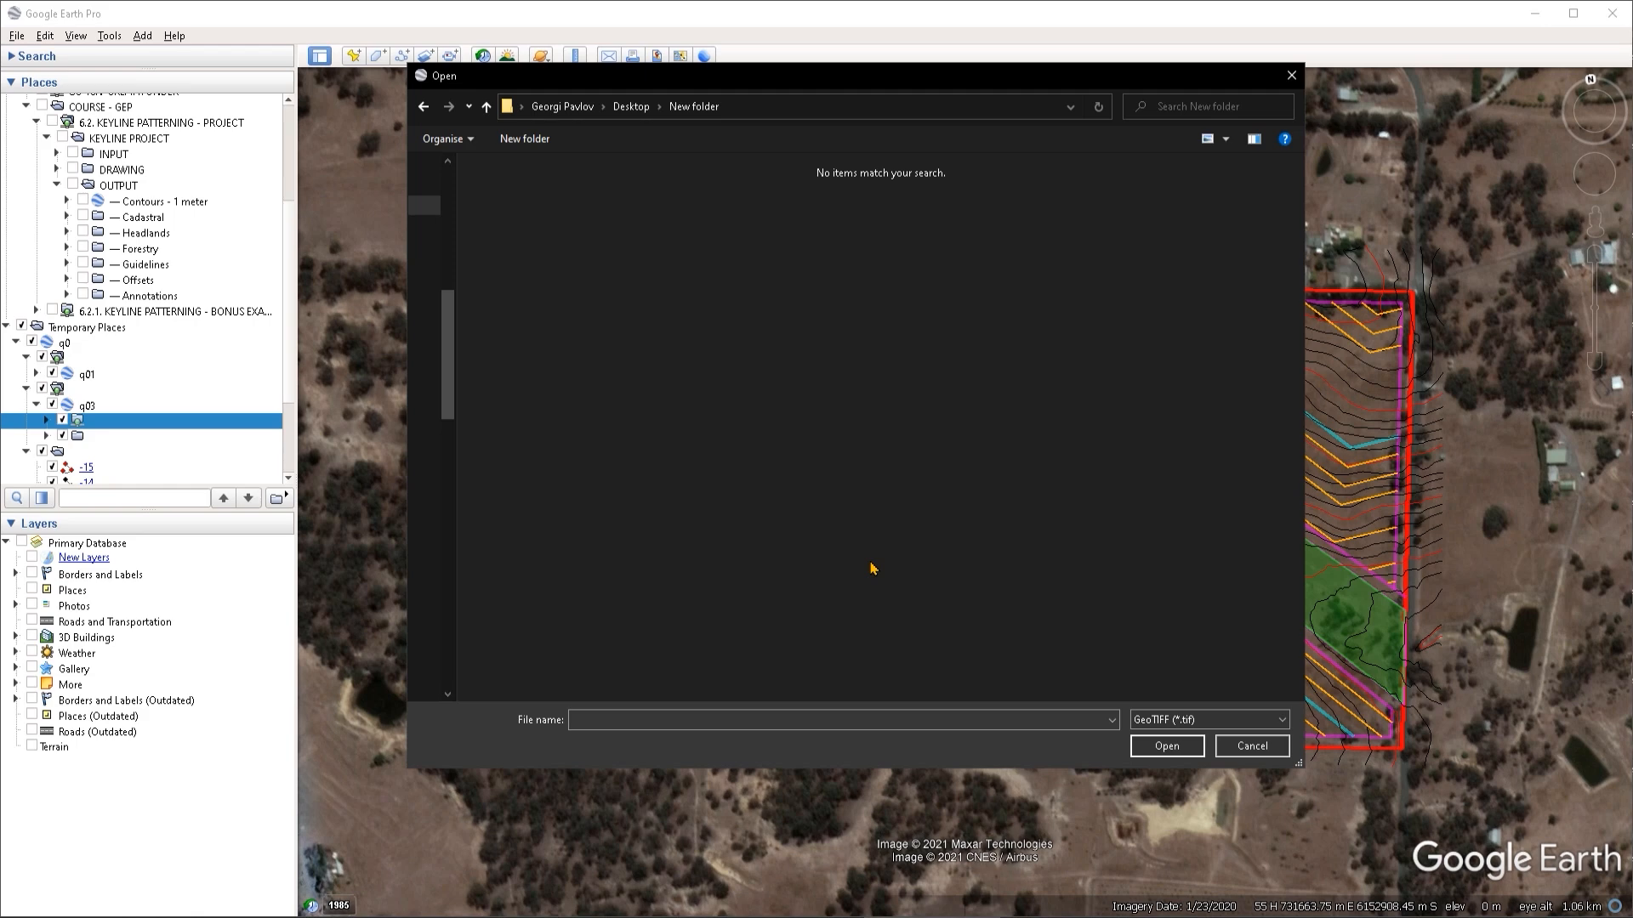
- Cancel the file selection without opening a GeoTIFF file
key("Escape")
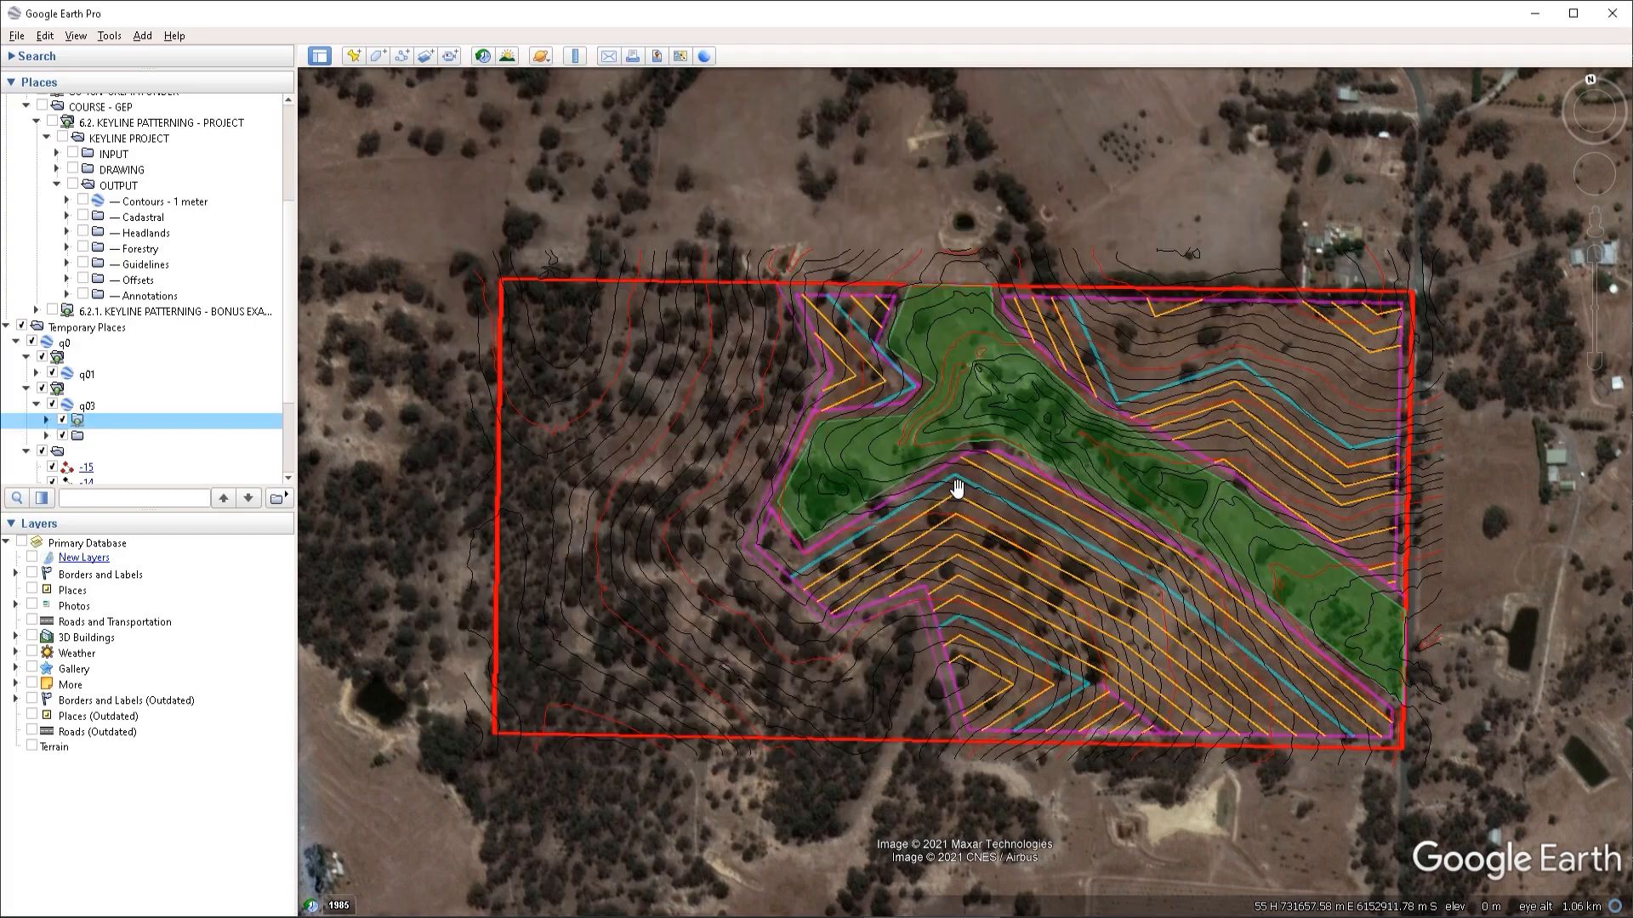